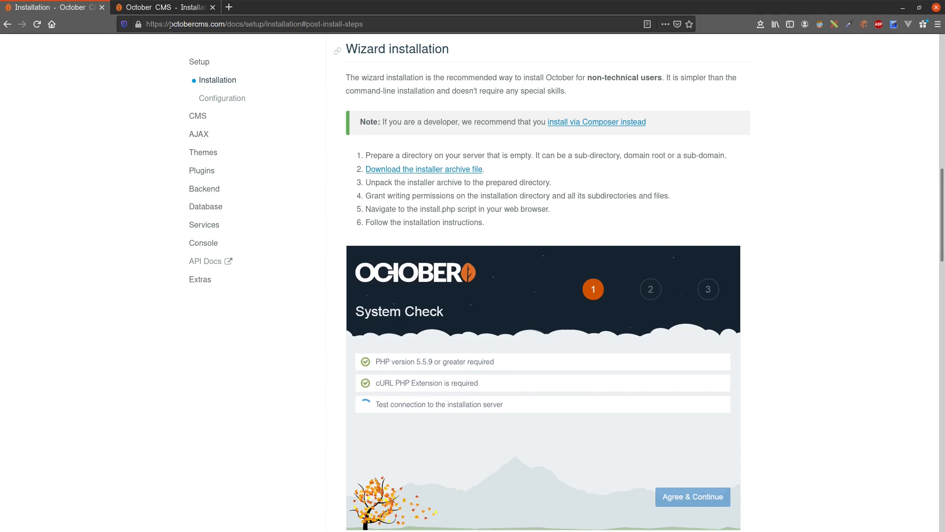
# - Compare the wizard installation instructions on octobercms.com with the French version on octobercms.fr
pyautogui.moveTo(170, 25); pyautogui.dragTo(226, 25)
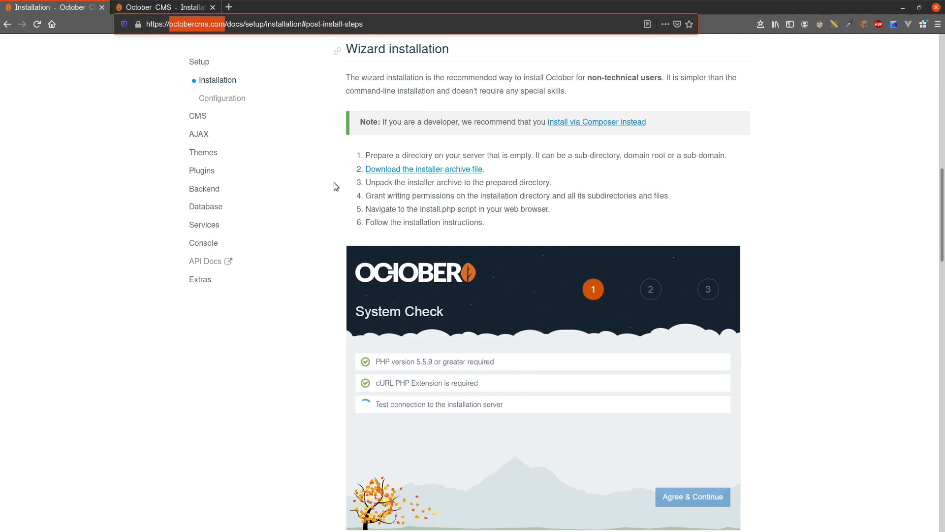
pyautogui.click(124, 51)
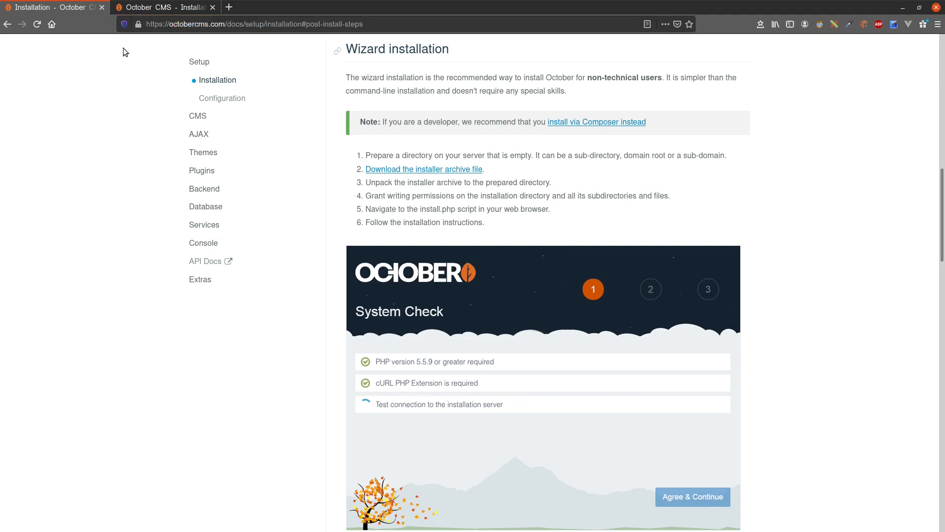
pyautogui.click(163, 12)
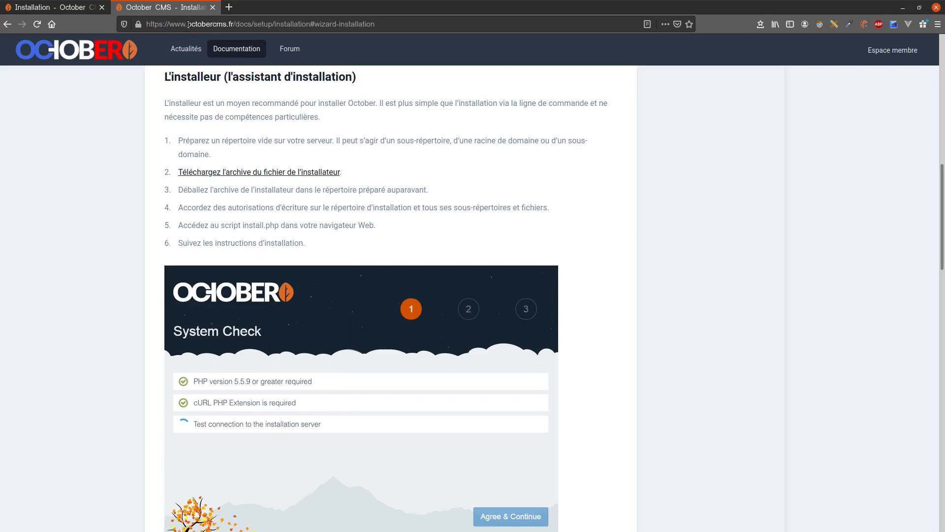
pyautogui.moveTo(187, 24); pyautogui.dragTo(234, 28)
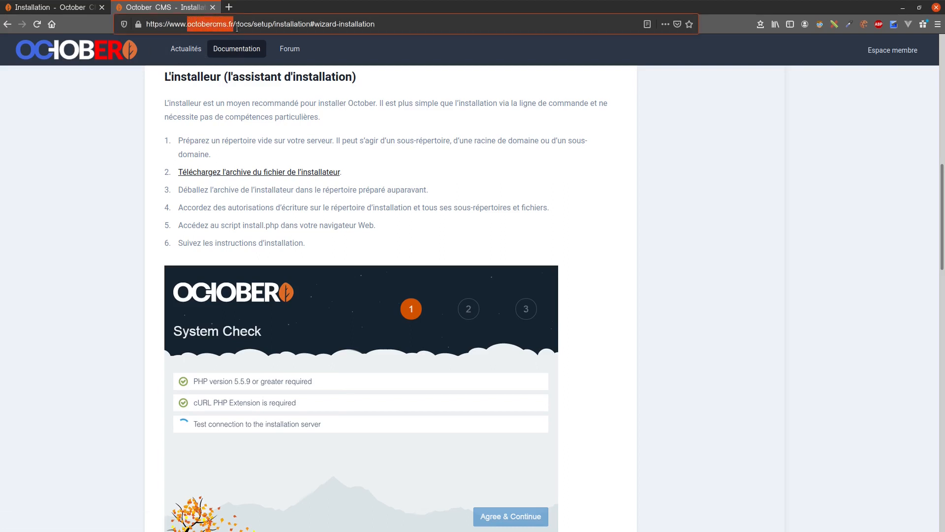
pyautogui.click(237, 28)
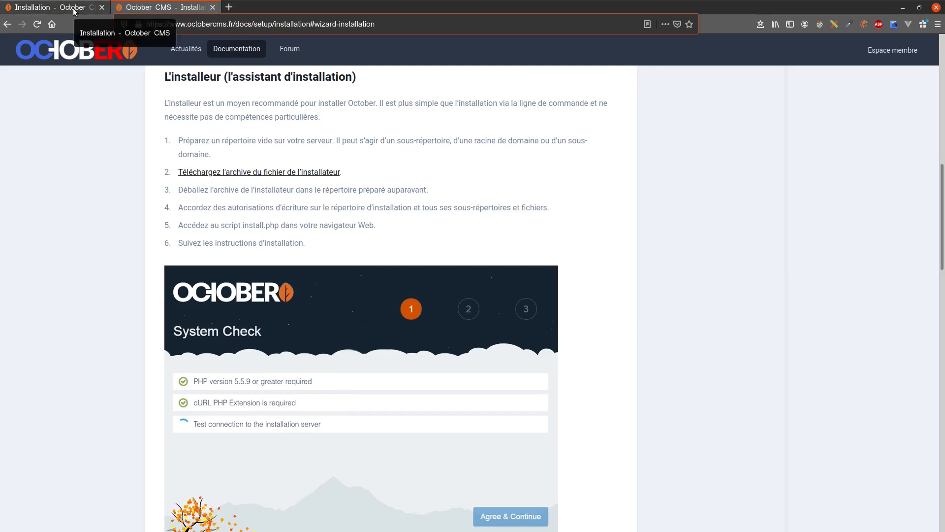
# - Close the English October CMS installation documentation and keep the French documentation open
pyautogui.click(89, 8)
pyautogui.click(102, 7)
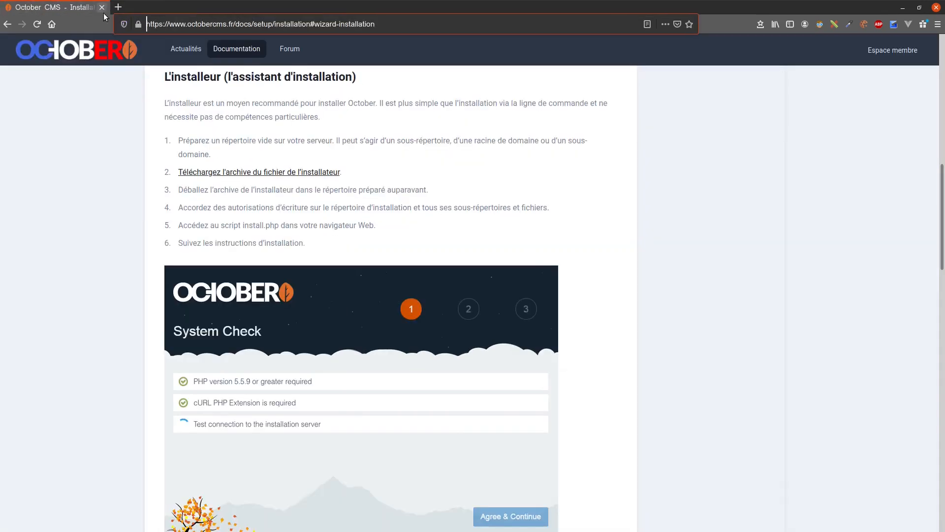
pyautogui.click(516, 240)
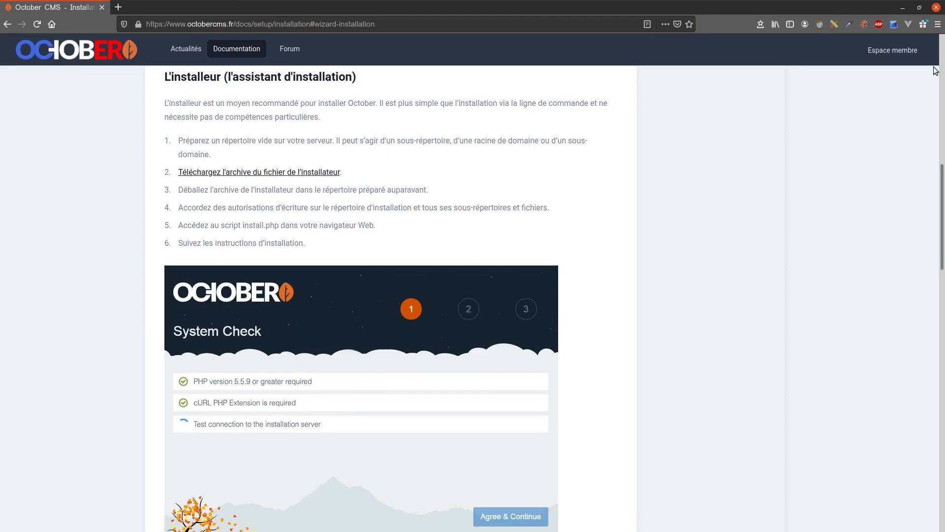
# - Switch to the terminal in tuto-october and create a Composer project named librairie from the october/october package
pyautogui.click(903, 9)
pyautogui.click(403, 198)
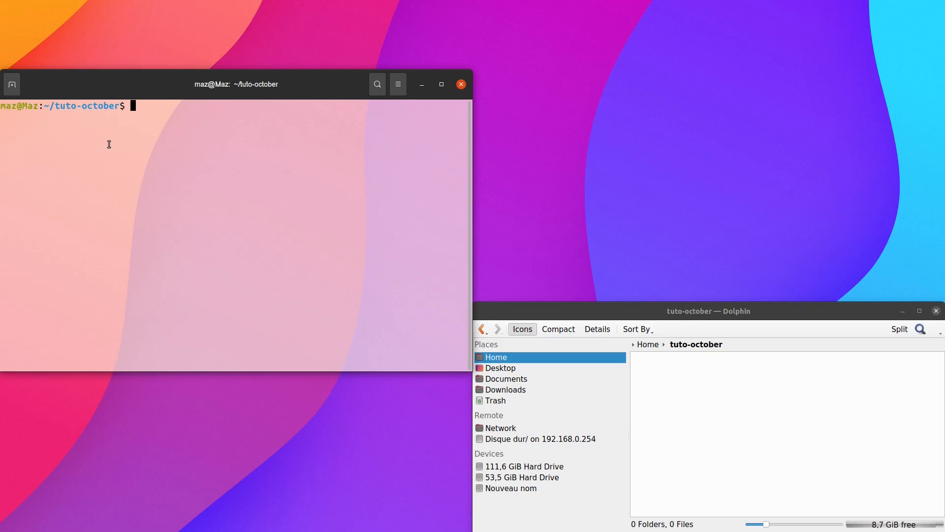
pyautogui.write('composer create-project')
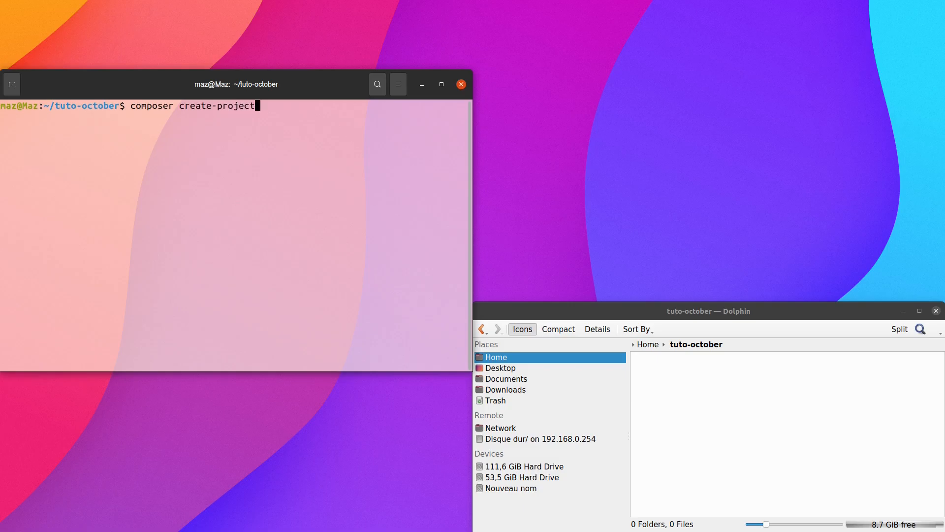
pyautogui.write(' october/october librairie')
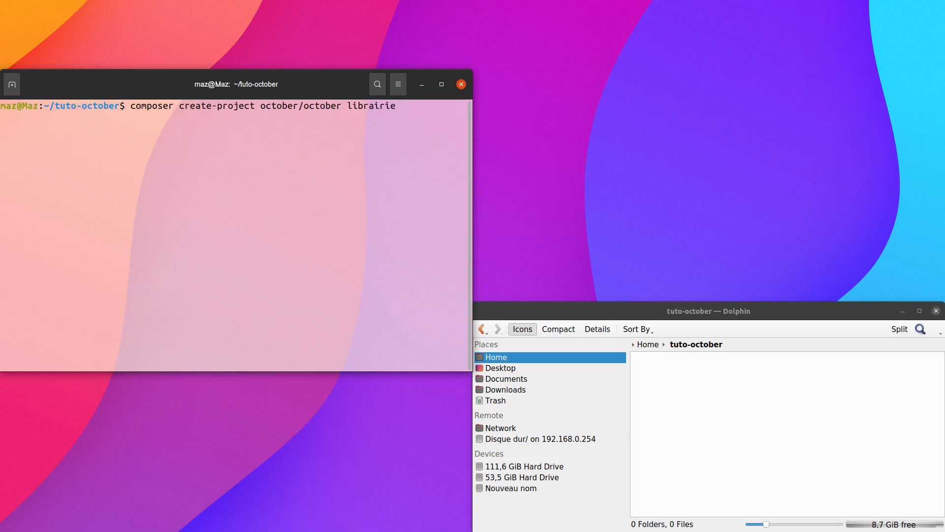
pyautogui.press('Return')
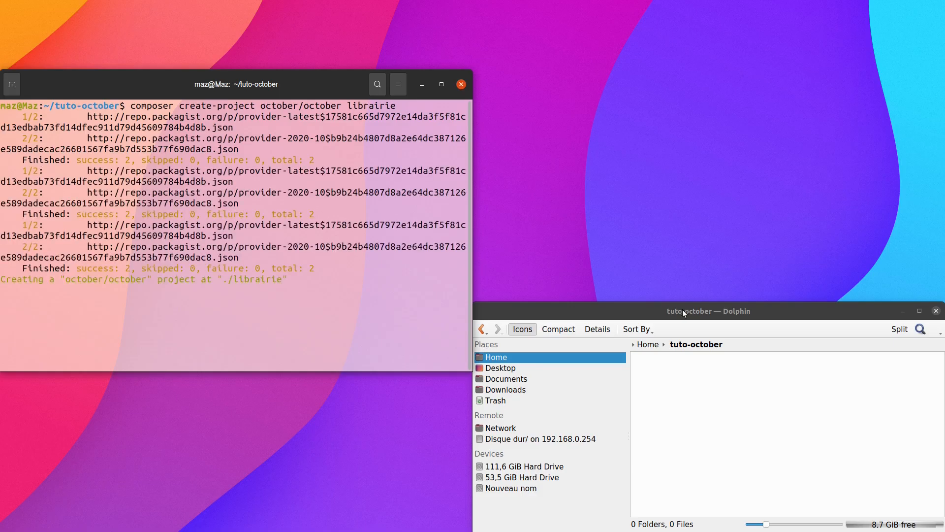
# - Examine the files and folders inside librairie in the file manager, and return to the tuto-october folder
pyautogui.click(652, 419)
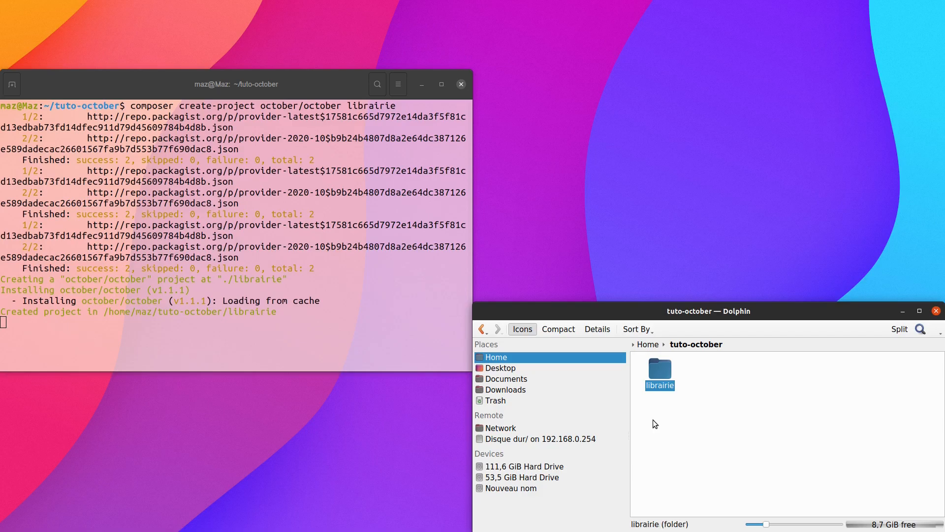
pyautogui.click(661, 370)
pyautogui.scroll(-2, 730, 427)
pyautogui.scroll(2, 730, 427)
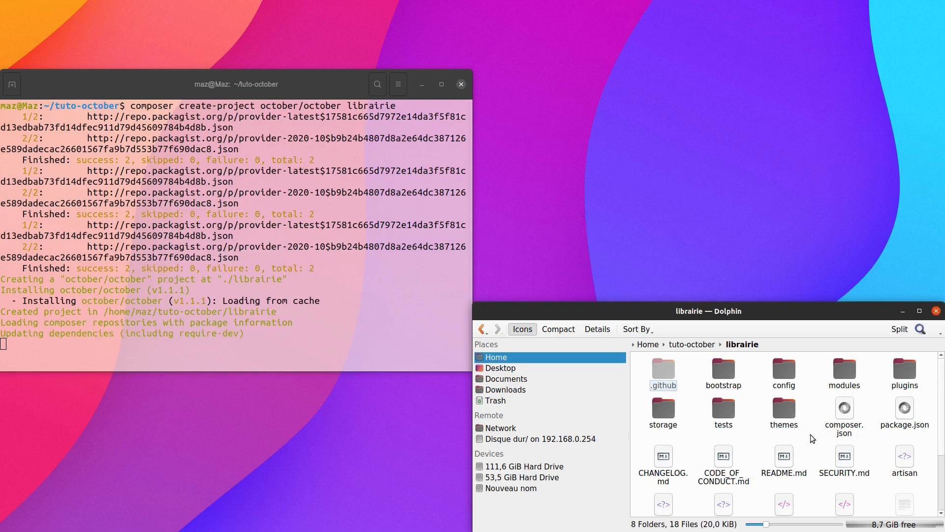
pyautogui.scroll(-2, 810, 440)
pyautogui.scroll(2, 810, 439)
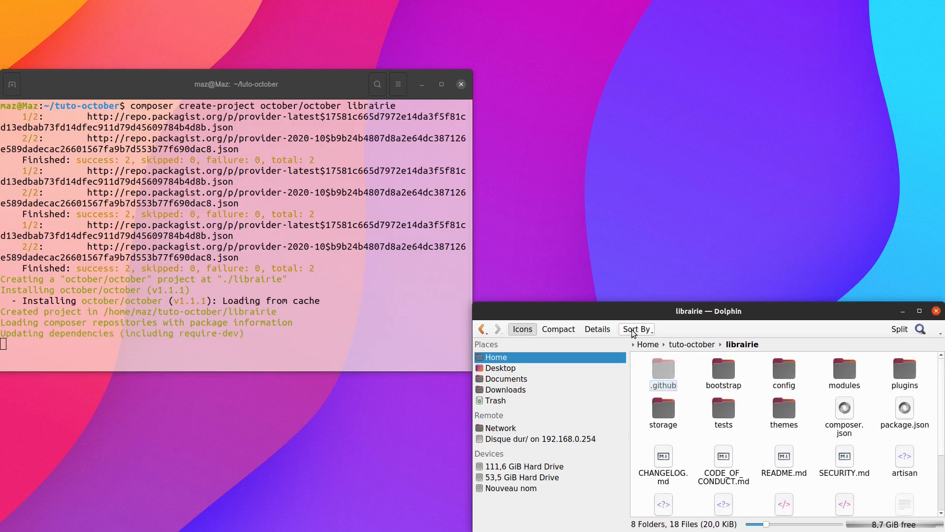
pyautogui.click(701, 346)
pyautogui.click(743, 413)
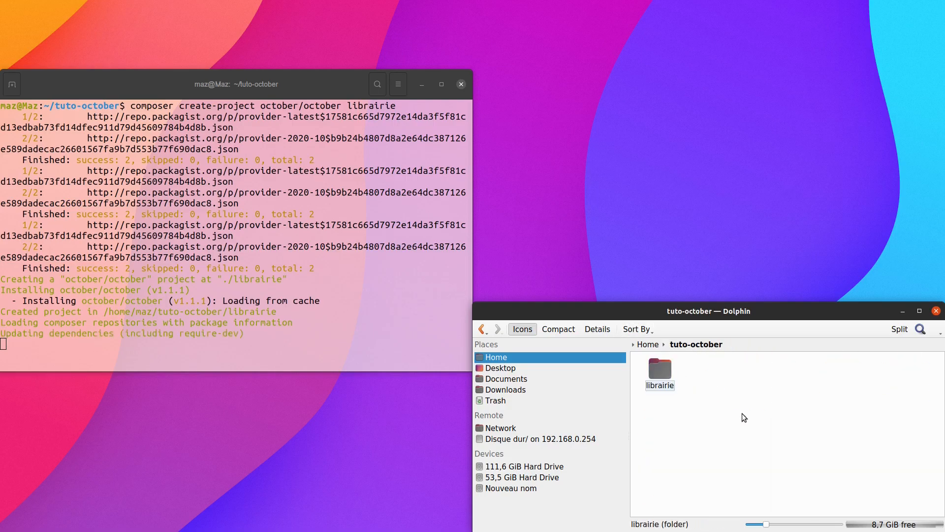
# - Open the librairie folder in PhpStorm from the file manager
pyautogui.rightClick(662, 373)
pyautogui.moveTo(719, 233)
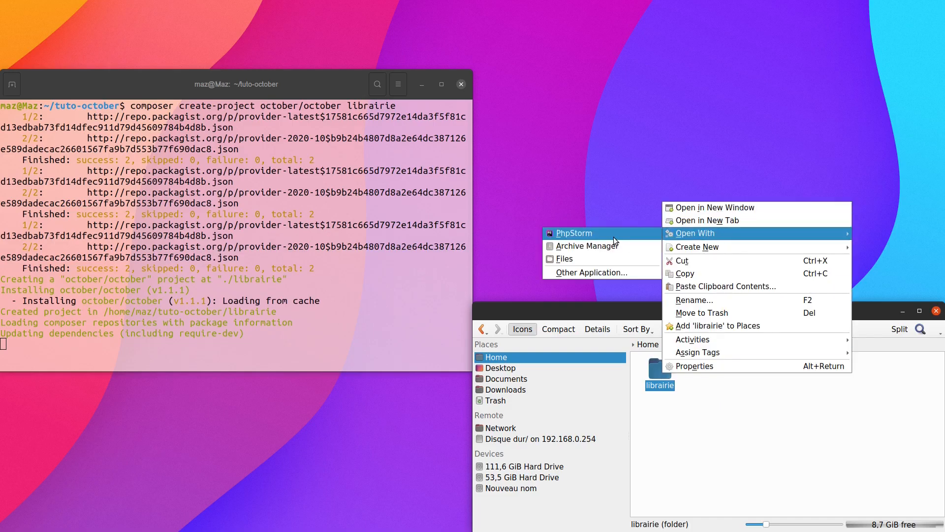
pyautogui.click(614, 238)
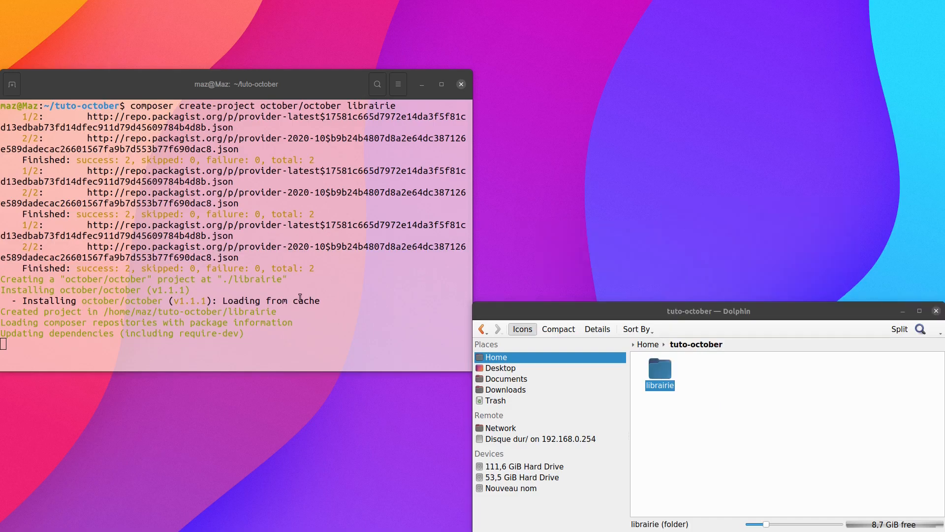
# - Bring the terminal in front of PhpStorm and move it clear of the project tree to follow the installation
pyautogui.click(301, 298)
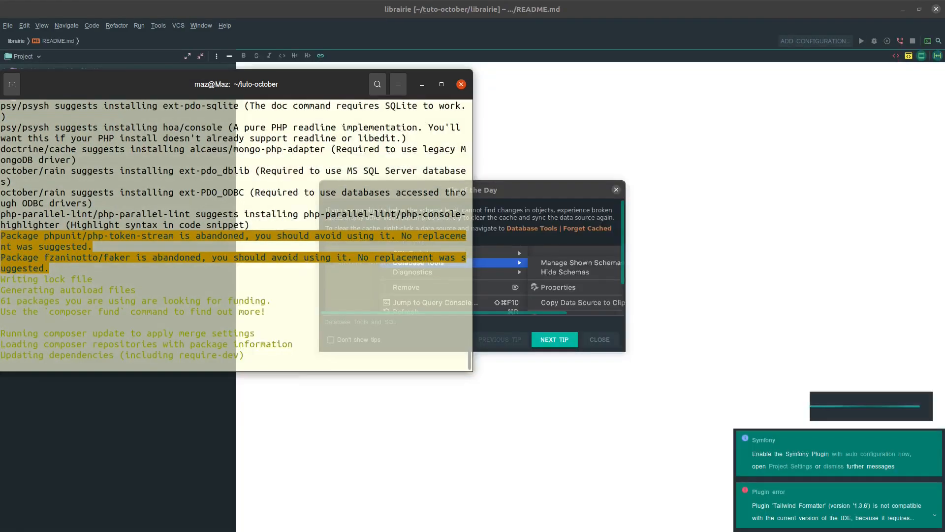
pyautogui.click(602, 338)
pyautogui.hotkey('alt', 'Tab')
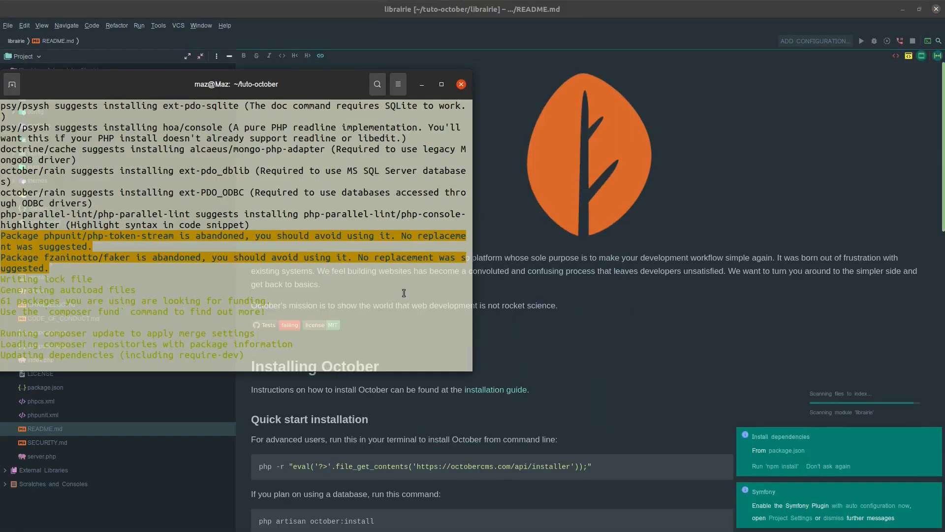
pyautogui.moveTo(258, 83); pyautogui.dragTo(501, 80)
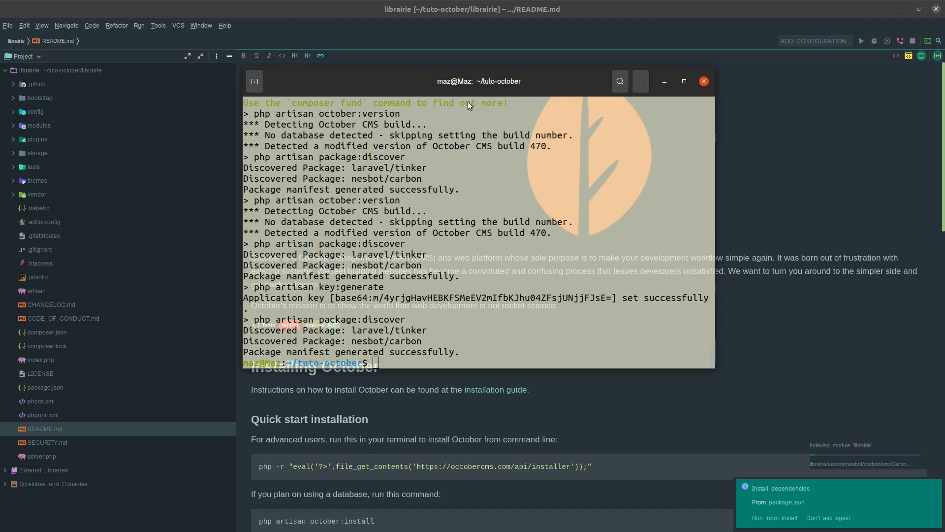
# - Set the terminal aside, switch to the browser and load the local site librairie.test
pyautogui.hotkey('alt', 'Tab')
pyautogui.rightClick(470, 77)
pyautogui.click(496, 81)
pyautogui.click(665, 81)
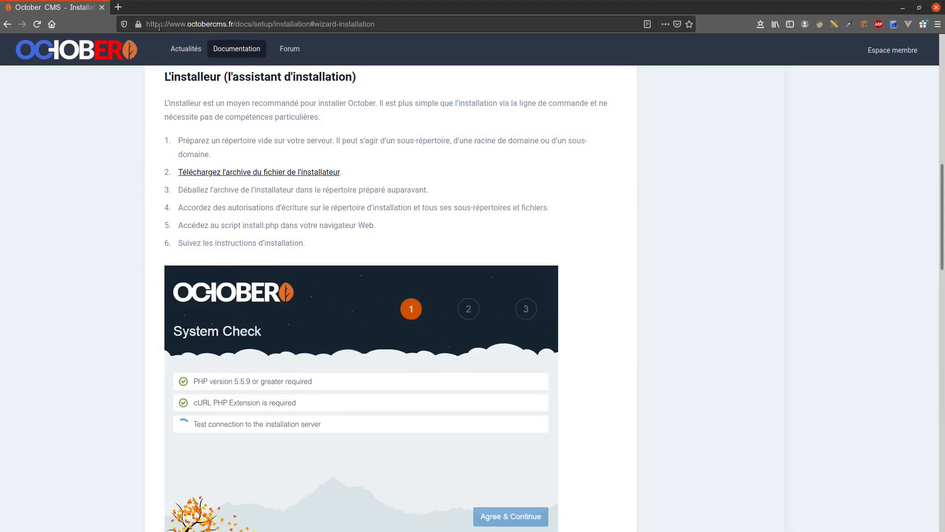
pyautogui.click(165, 24)
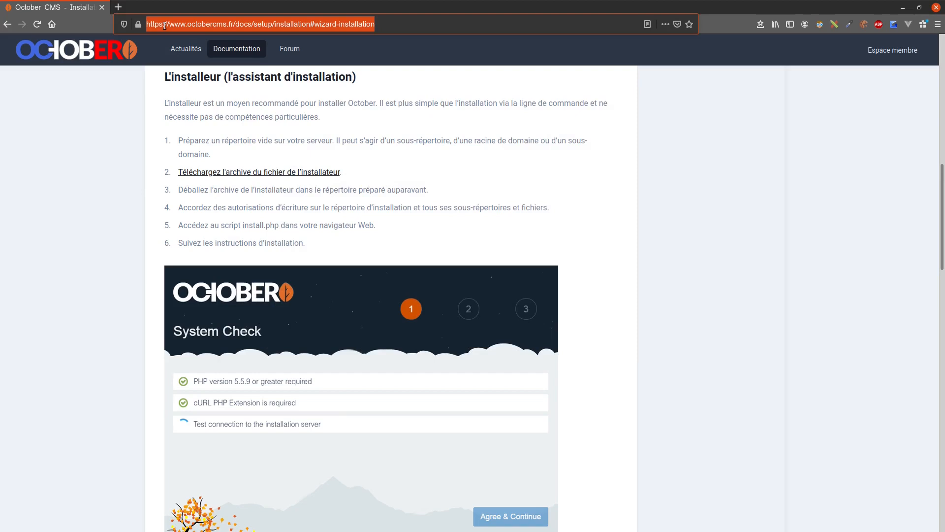
pyautogui.write('librairie.test')
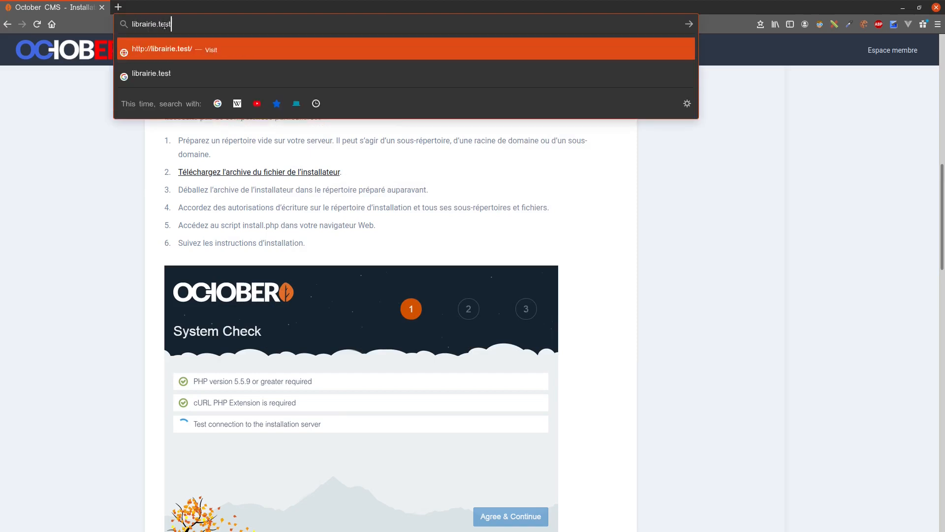
pyautogui.press('Return')
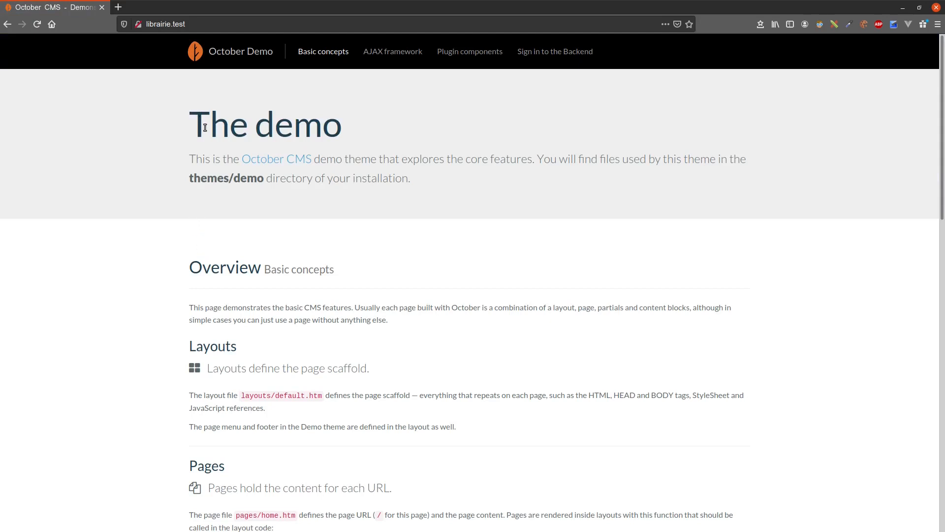
# - Review the demo theme's Basic concepts page, from Layouts through Partials and Placeholders to Assets
pyautogui.scroll(-1, 195, 224)
pyautogui.scroll(-10, 194, 224)
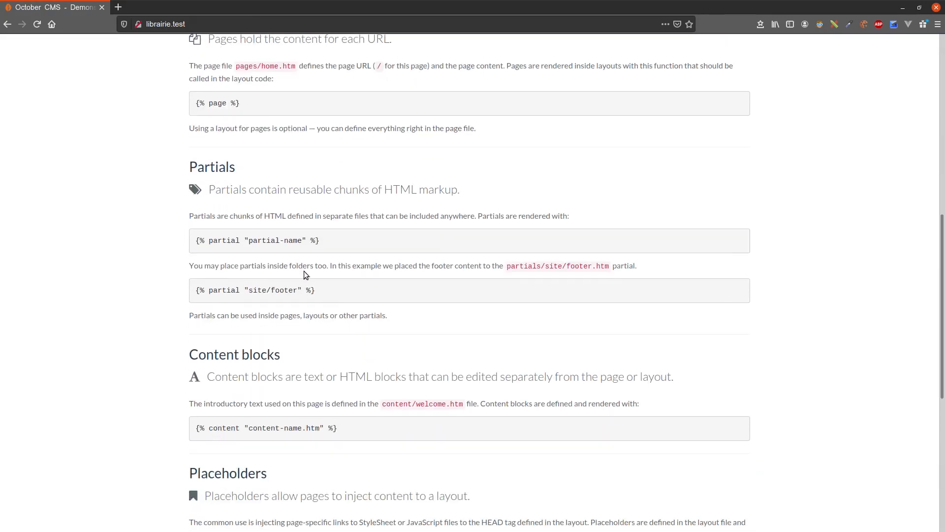
pyautogui.scroll(-4, 303, 272)
pyautogui.scroll(-4, 301, 275)
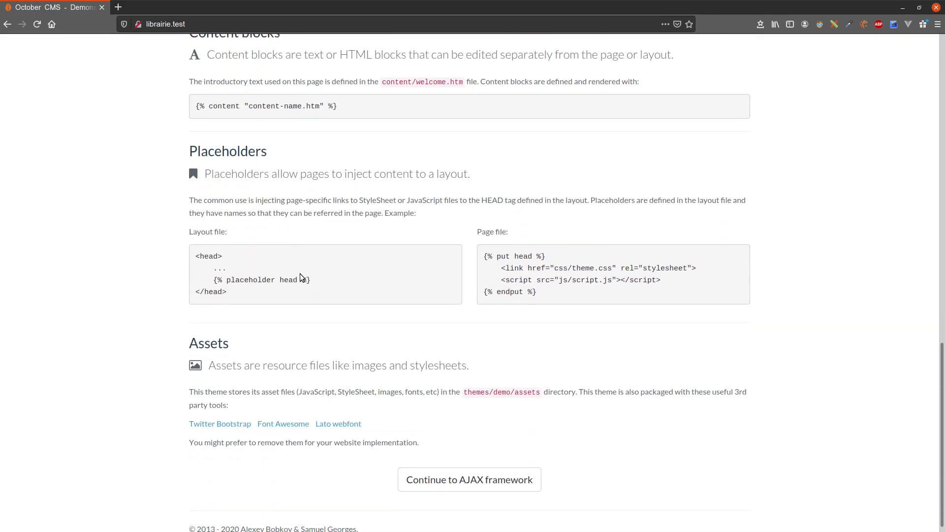
pyautogui.scroll(20, 400, 362)
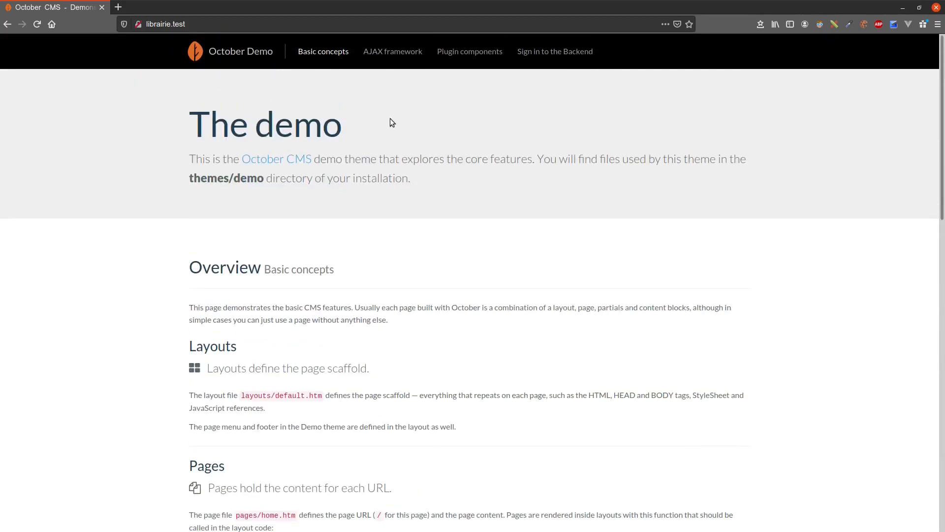
# - Open the demo's AJAX framework page and look over its calculator example
pyautogui.click(393, 51)
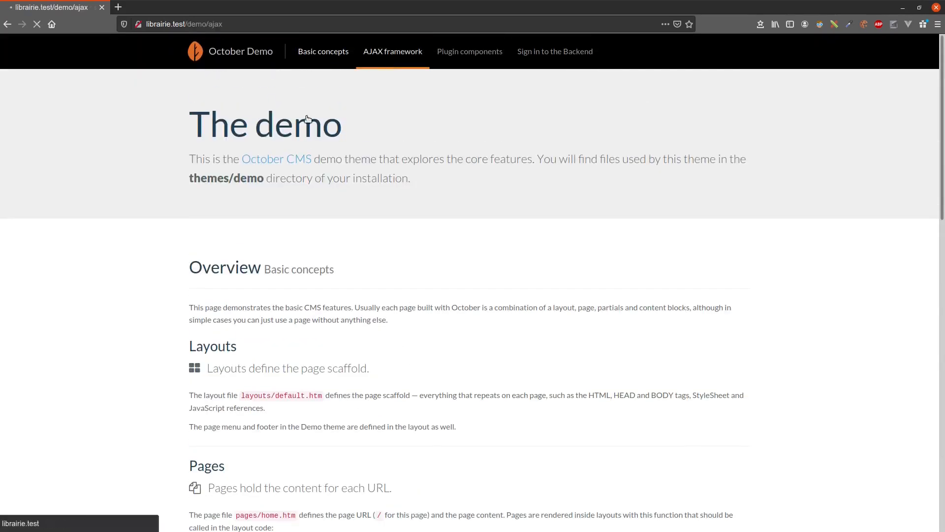
pyautogui.scroll(-1, 320, 266)
pyautogui.scroll(1, 345, 231)
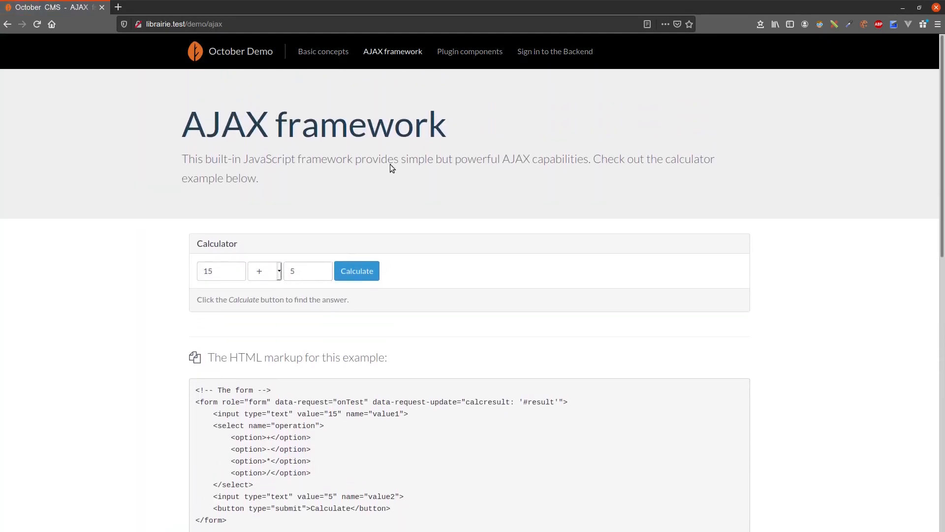
pyautogui.moveTo(466, 120); pyautogui.dragTo(217, 129)
pyautogui.click(217, 129)
# - View the demo's Plugin components page and open the backend sign-in of librairie.test
pyautogui.click(475, 59)
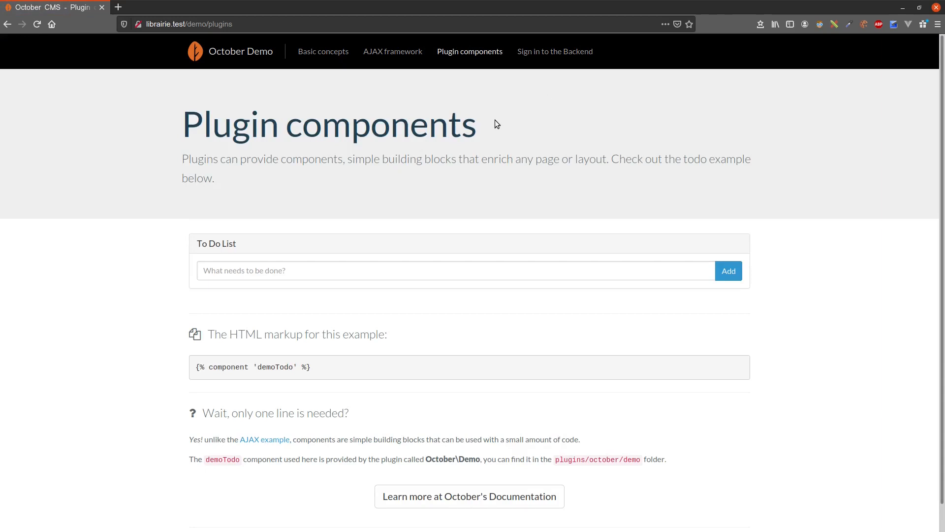
pyautogui.click(560, 60)
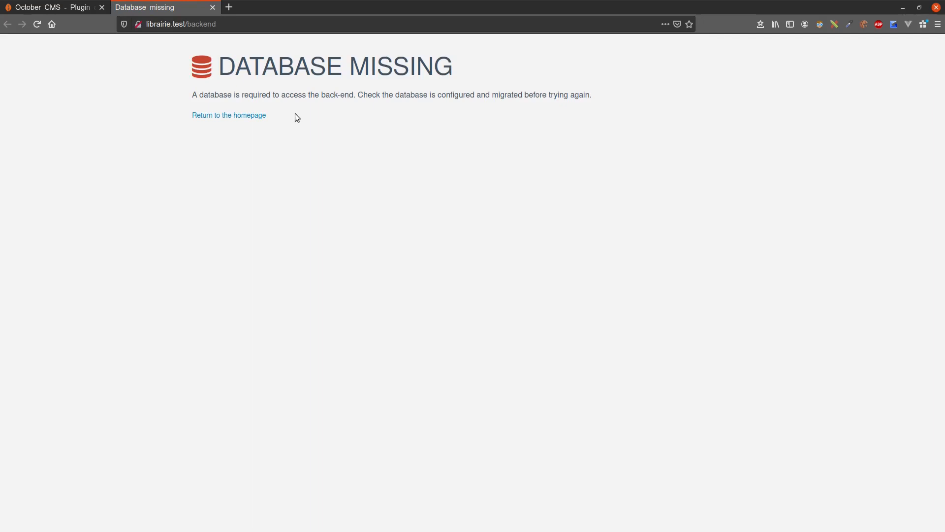
# - Switch to the terminal, start the MySQL client as root with a password prompt and enter the database password
pyautogui.hotkey('alt', 'Tab')
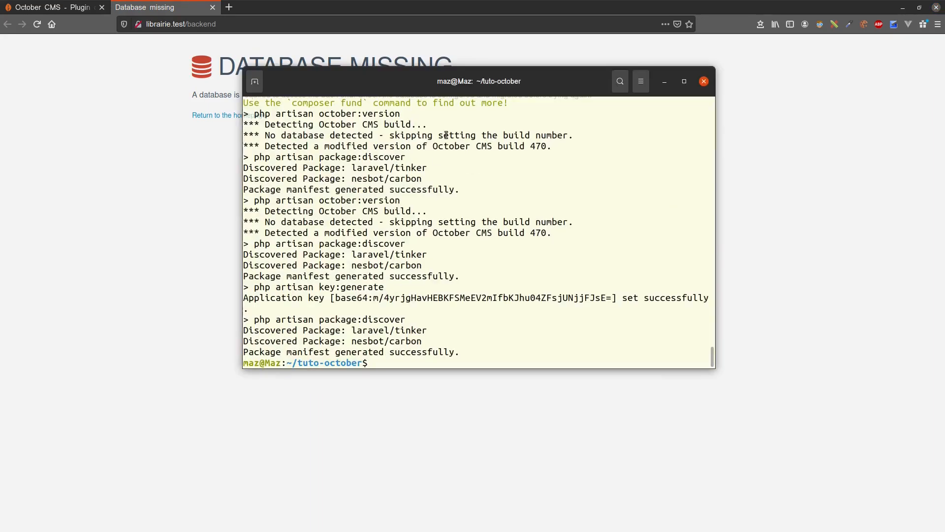
pyautogui.moveTo(457, 82); pyautogui.dragTo(495, 127)
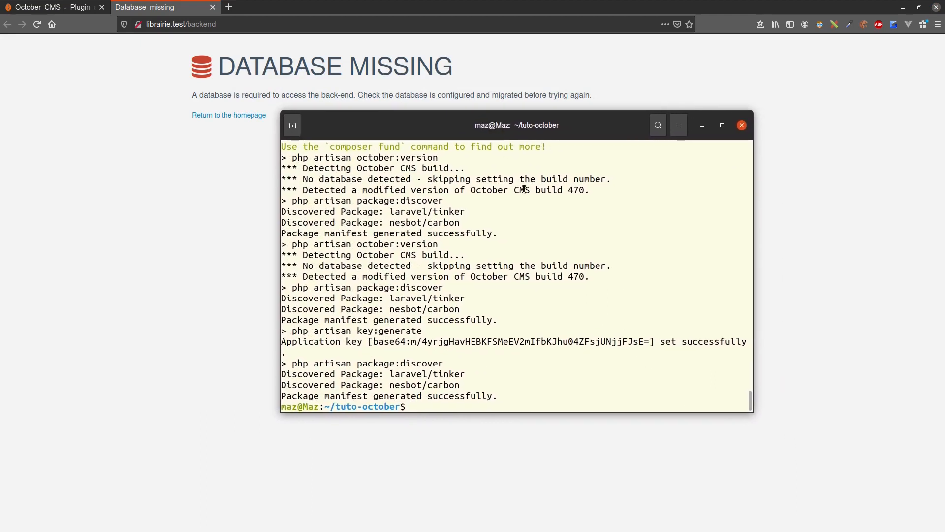
pyautogui.write('mysql -u root -p')
pyautogui.press('Return')
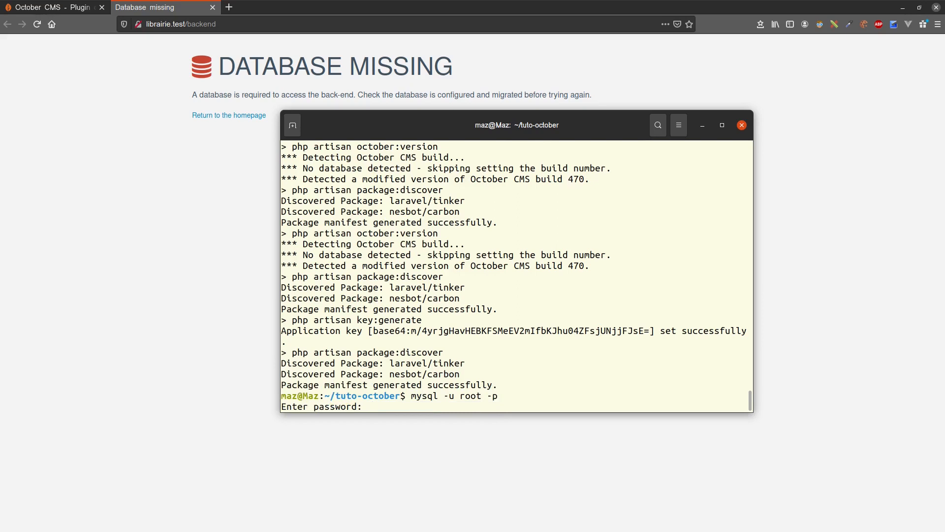
pyautogui.press('Return')
# - Create a MySQL database named librairie and exit the MySQL client
pyautogui.write('create database ')
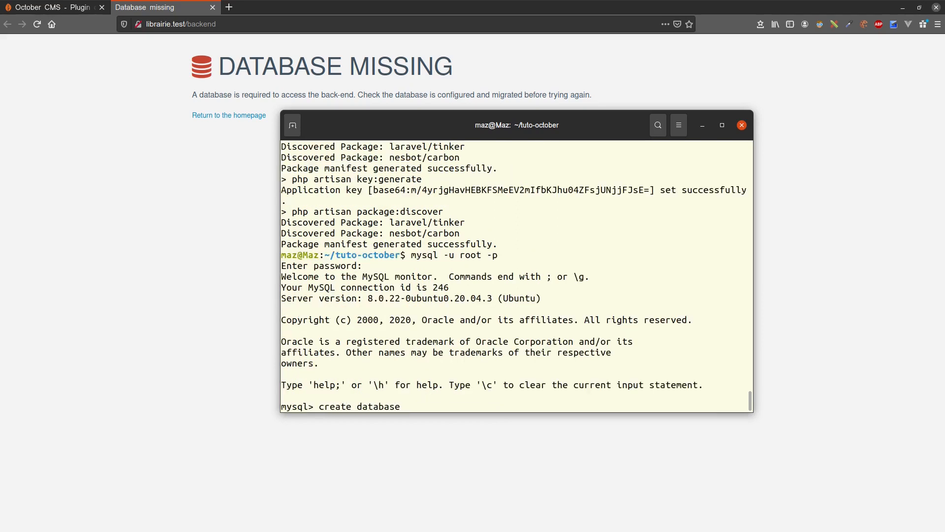
pyautogui.write('librairie;')
pyautogui.press('Return')
pyautogui.write('exit')
pyautogui.press('Return')
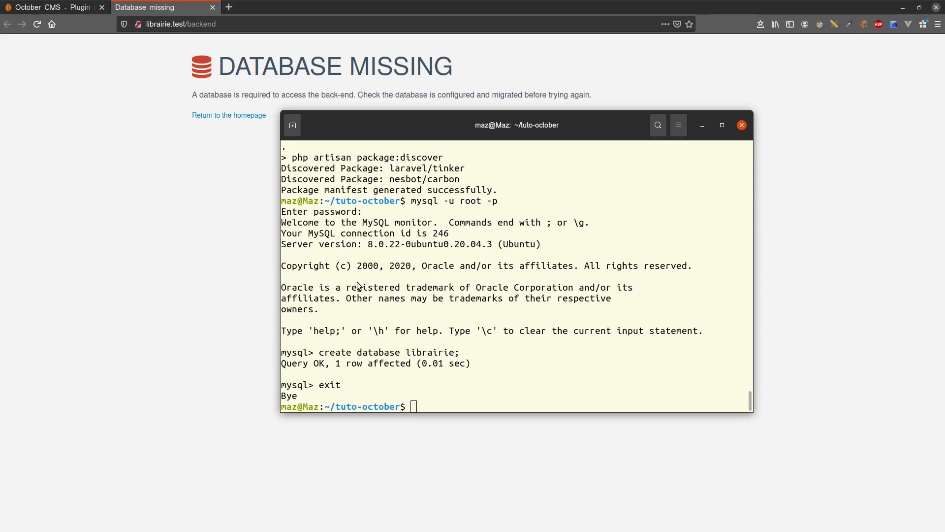
# - Switch to the code editor and open config/database.php at the default database connection setting
pyautogui.hotkey('alt', 'Tab')
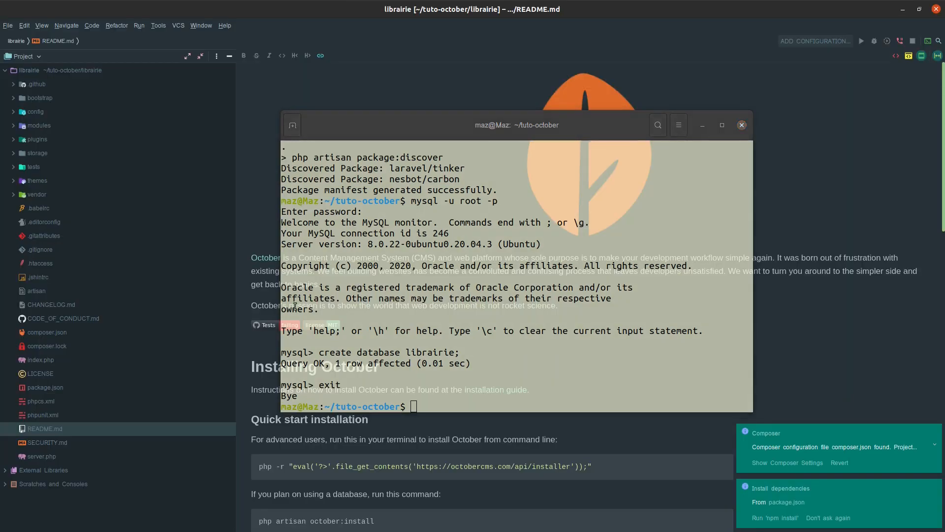
pyautogui.moveTo(549, 131); pyautogui.dragTo(674, 138)
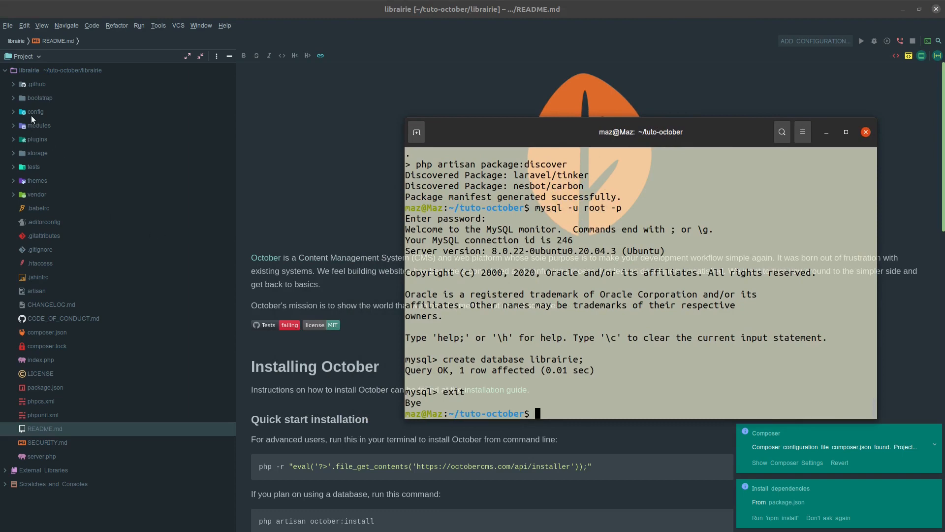
pyautogui.click(12, 112)
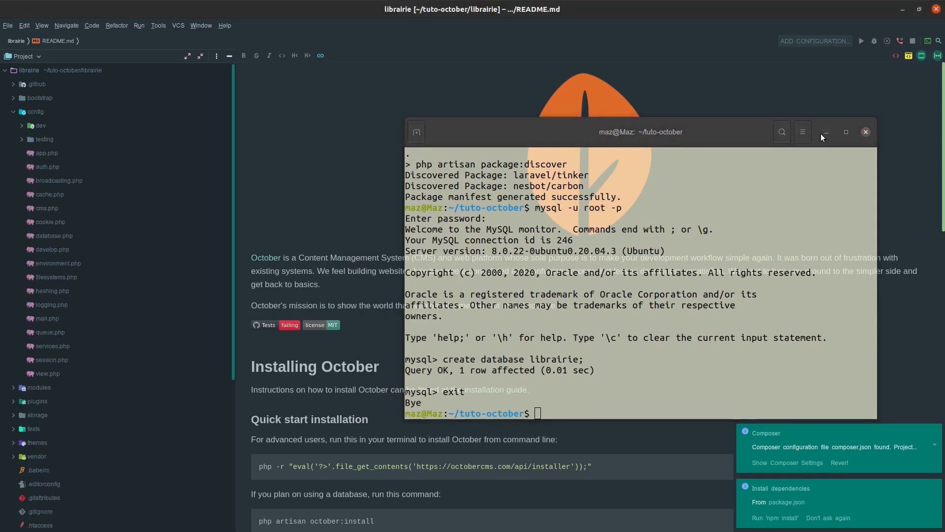
pyautogui.moveTo(820, 134); pyautogui.dragTo(576, 509)
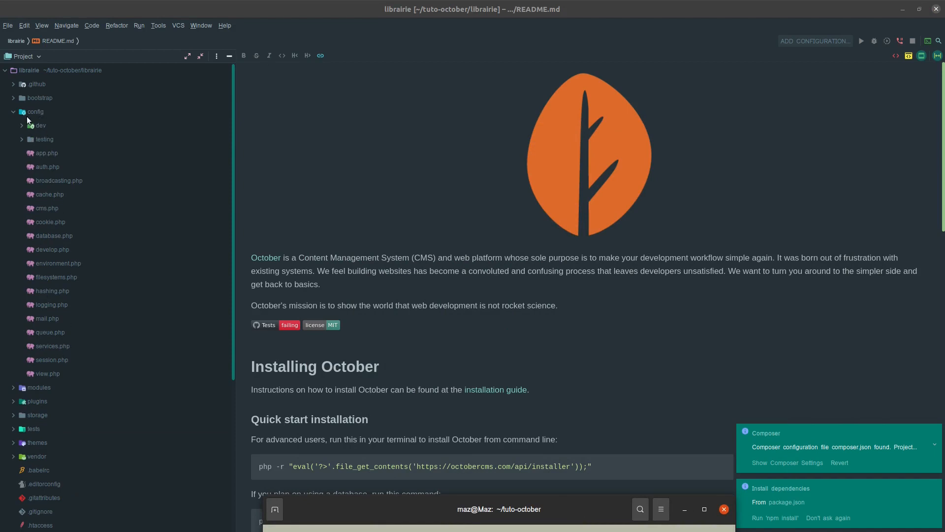
pyautogui.click(61, 239)
pyautogui.scroll(-5, 423, 275)
pyautogui.click(425, 279)
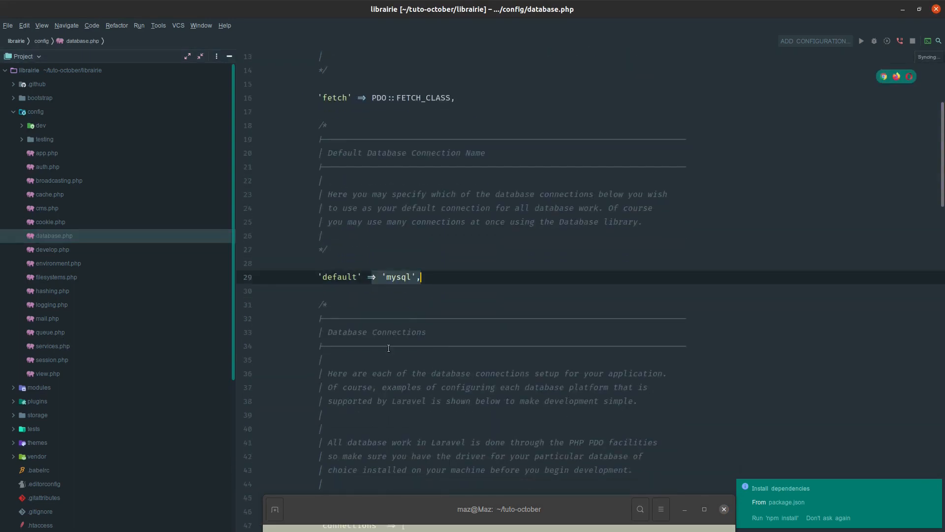
# - Examine the connections array in database.php, focusing on the mysql entry's database, username, password and collation settings
pyautogui.scroll(-2, 361, 340)
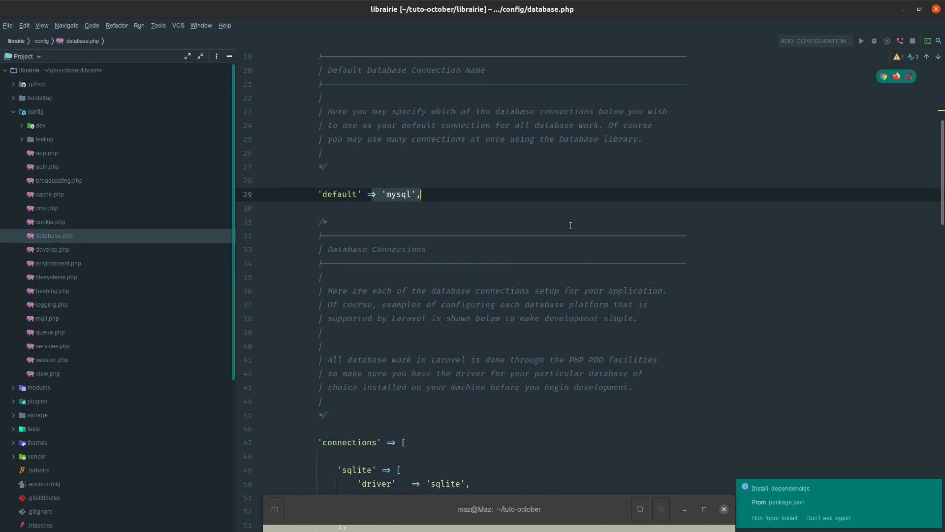
pyautogui.scroll(1, 472, 237)
pyautogui.scroll(-11, 447, 255)
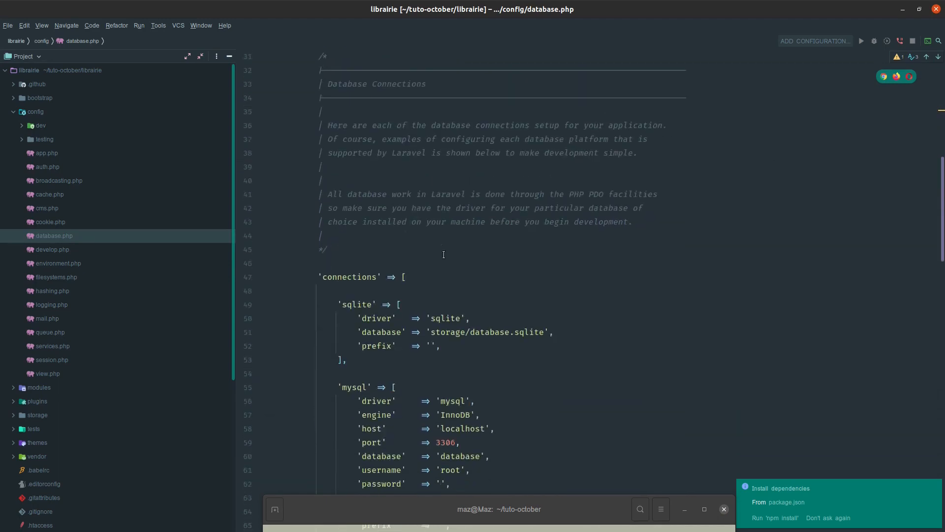
pyautogui.scroll(-8, 443, 253)
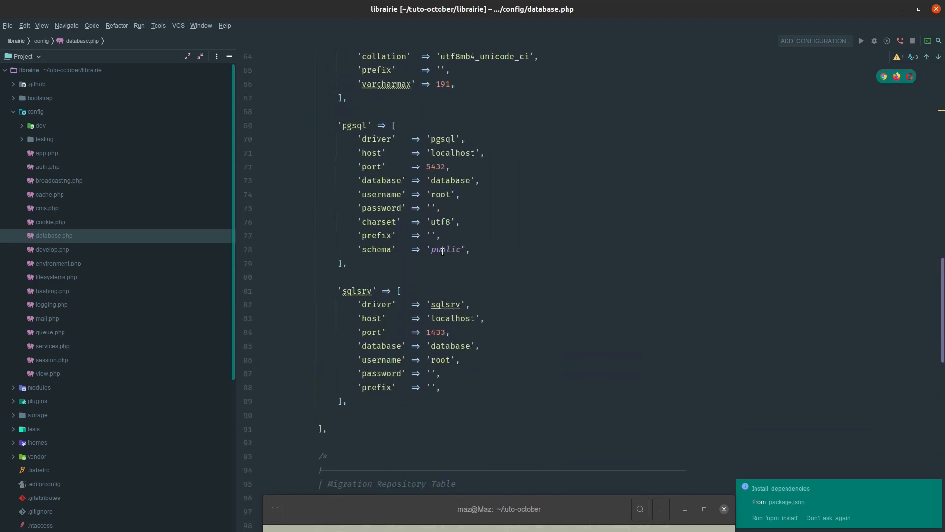
pyautogui.scroll(9, 398, 231)
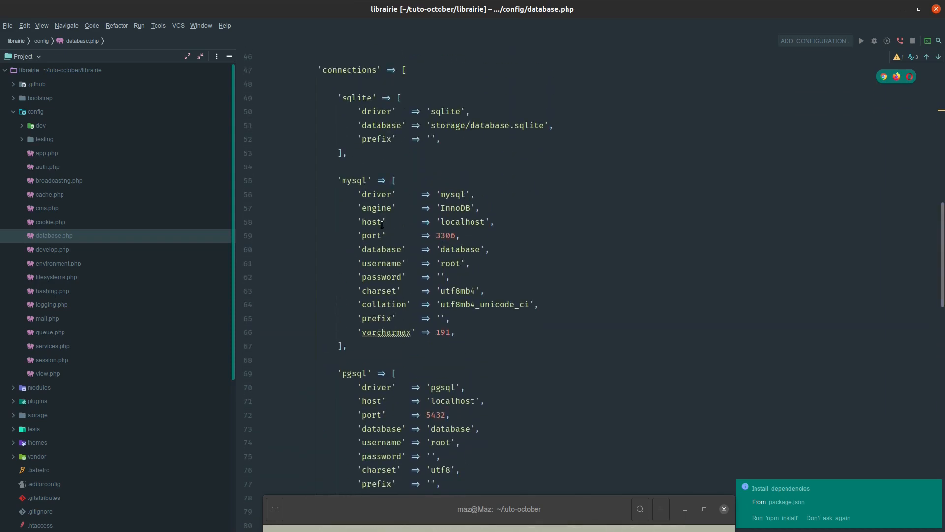
pyautogui.click(405, 261)
pyautogui.doubleClick(345, 181)
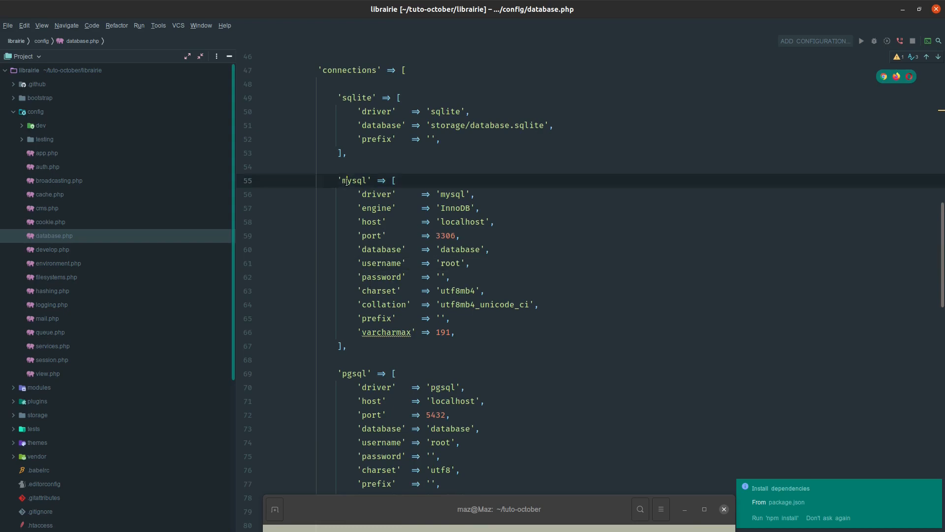
pyautogui.scroll(1, 402, 246)
pyautogui.click(391, 249)
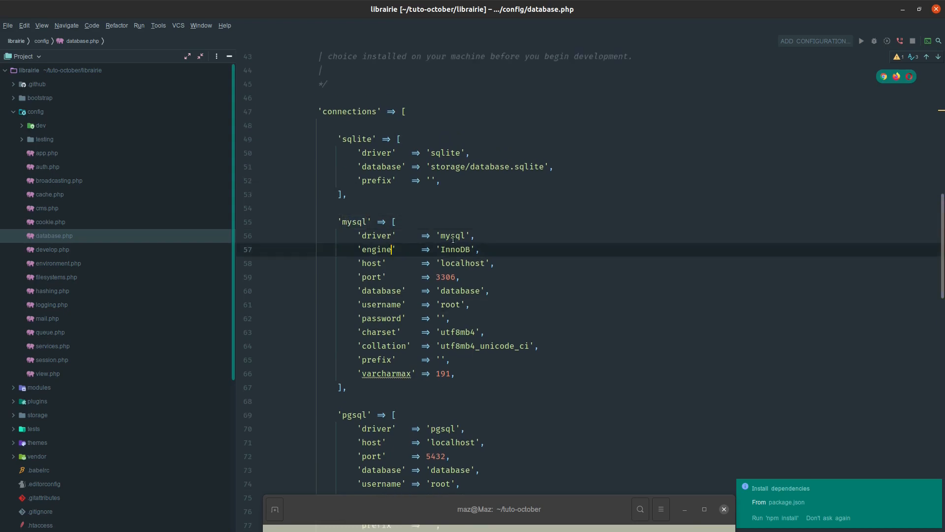
pyautogui.doubleClick(459, 292)
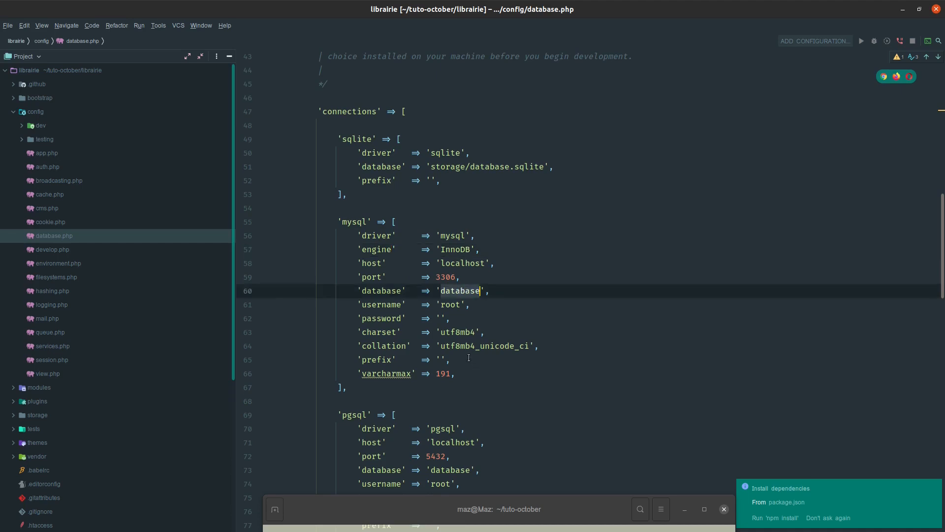
pyautogui.doubleClick(449, 305)
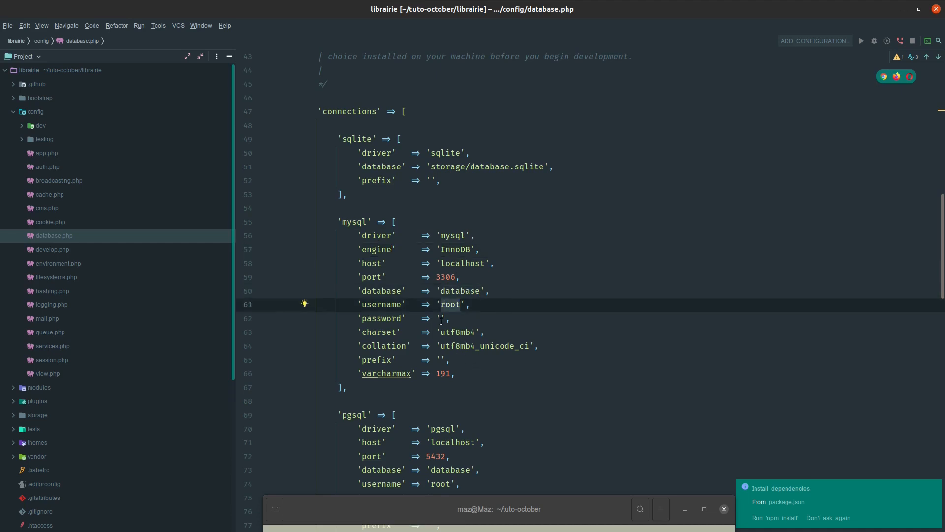
pyautogui.click(442, 319)
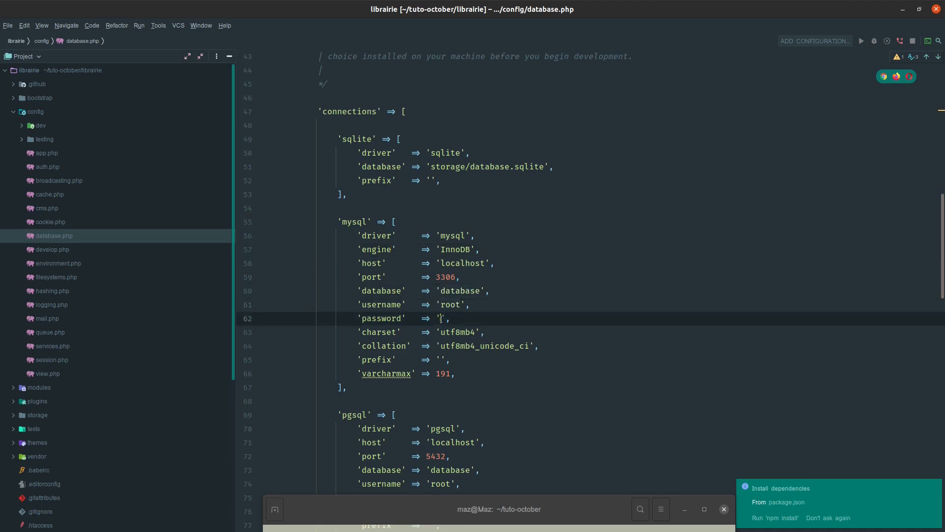
pyautogui.click(484, 347)
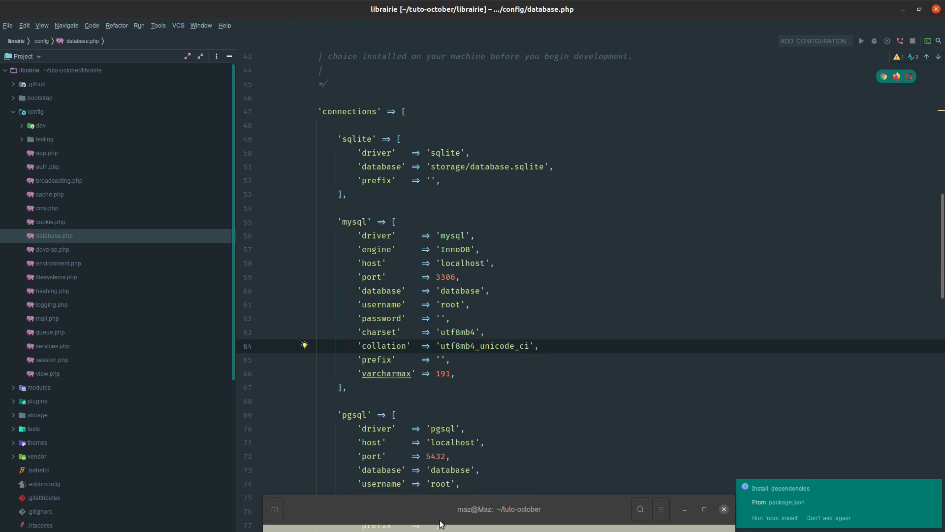
pyautogui.click(442, 382)
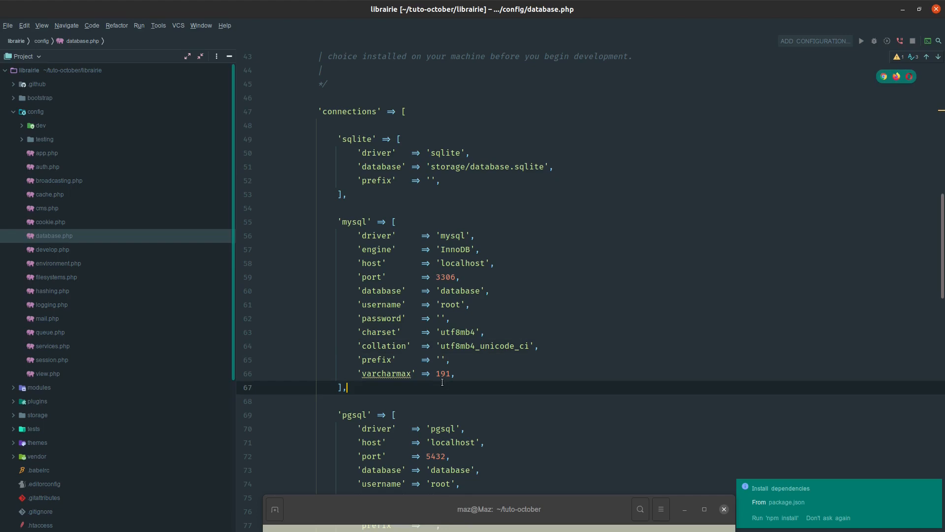
# - Bring back the terminal and try to run php artisan october:env from the tuto-october folder
pyautogui.click(451, 506)
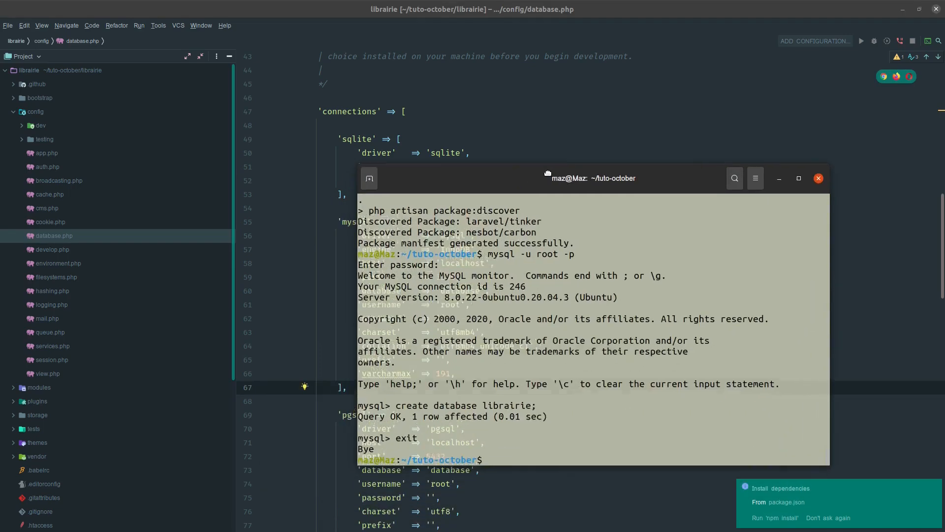
pyautogui.moveTo(636, 70); pyautogui.dragTo(685, 70)
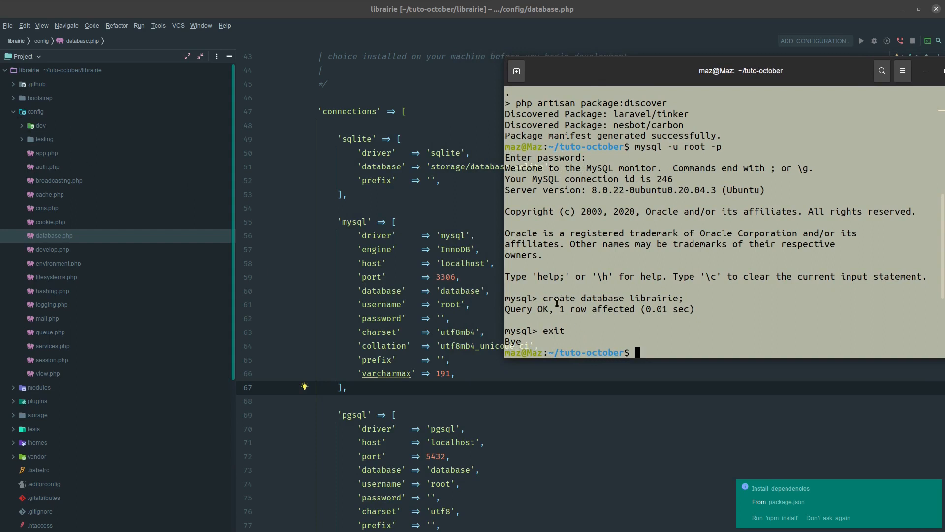
pyautogui.write('php artisan october:env')
pyautogui.press('Return')
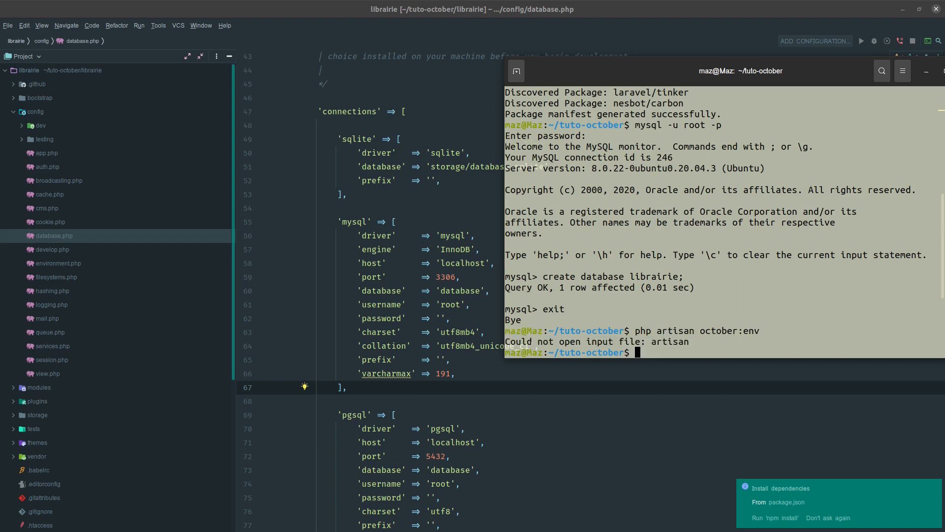
# - Change into the librairie folder and generate the .env configuration file with php artisan october:env
pyautogui.write('cd librai')
pyautogui.press('Tab')
pyautogui.press('Return')
pyautogui.press('Up')
pyautogui.press('Up')
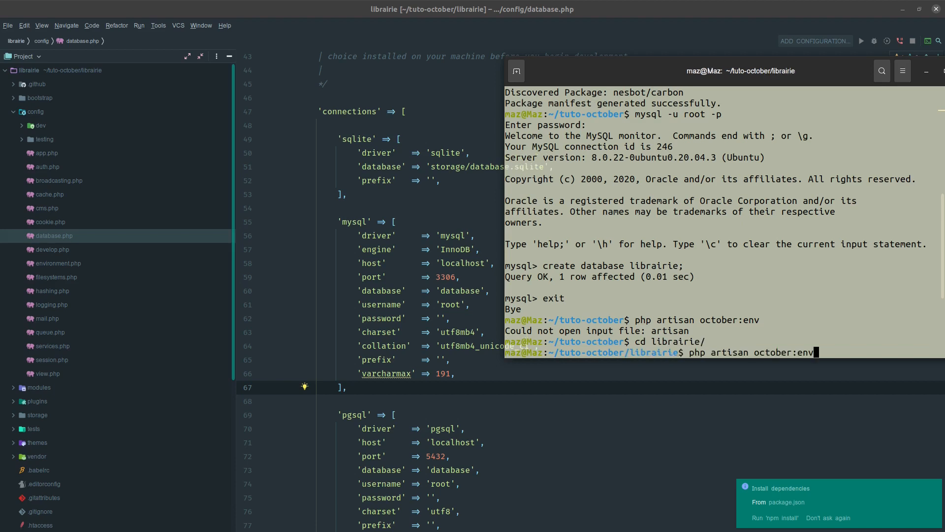
pyautogui.press('Return')
# - Return to database.php and examine the mysql connection's env() entries for host, port, database, username and password
pyautogui.click(459, 345)
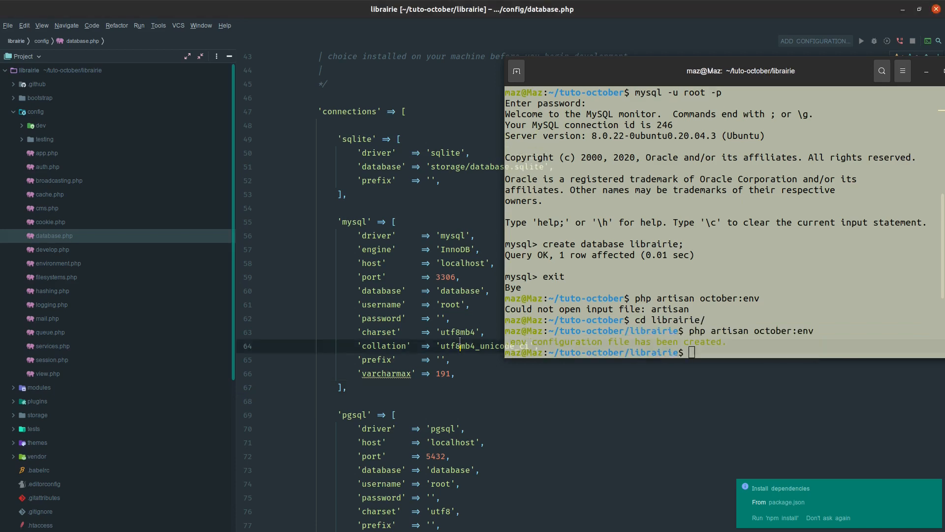
pyautogui.click(926, 72)
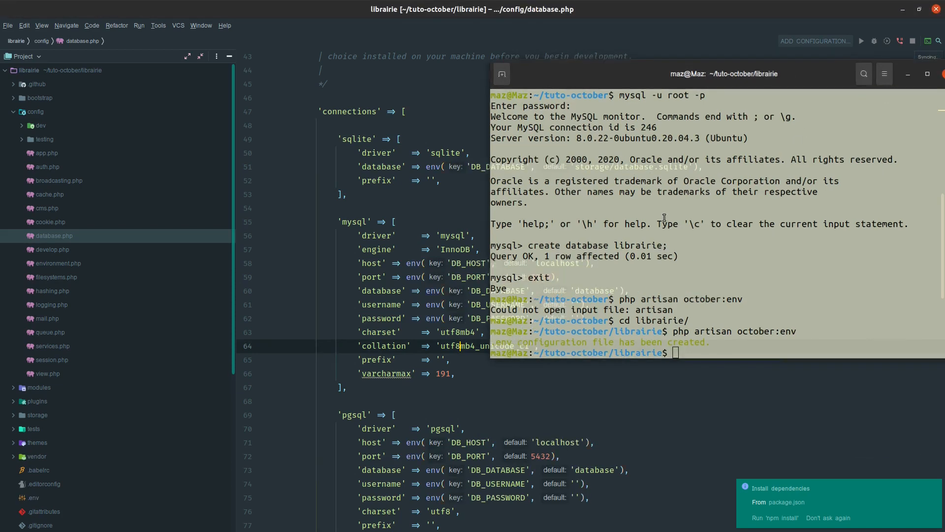
pyautogui.click(407, 263)
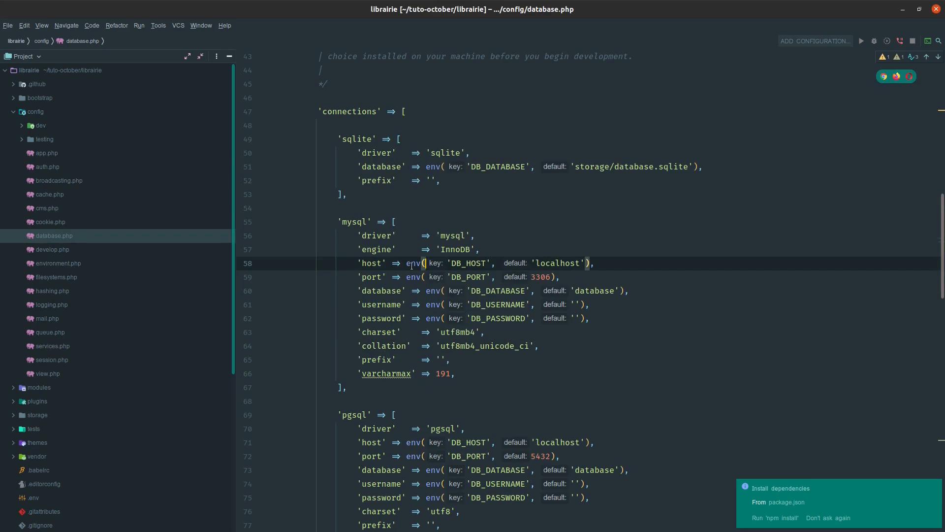
pyautogui.press('Down')
pyautogui.click(470, 263)
pyautogui.press('Down')
pyautogui.press('Down')
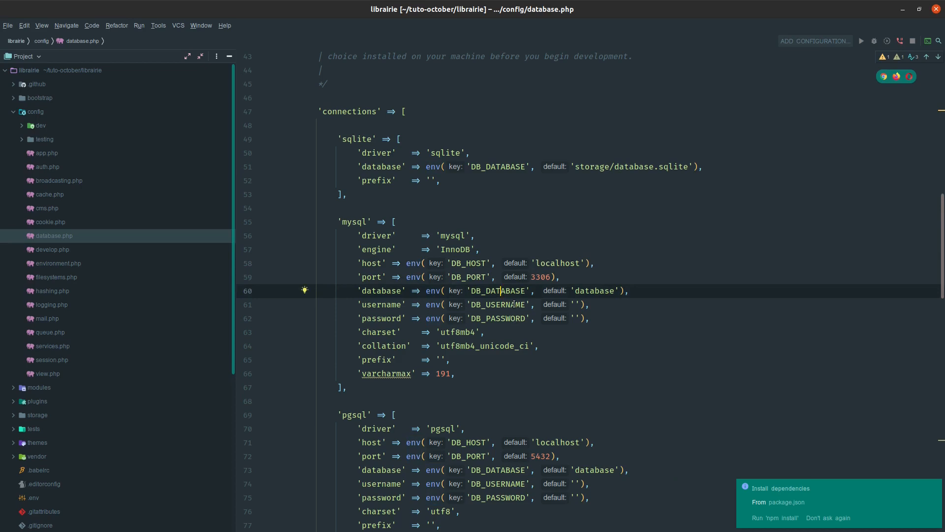
pyautogui.press('Down')
pyautogui.press('Down')
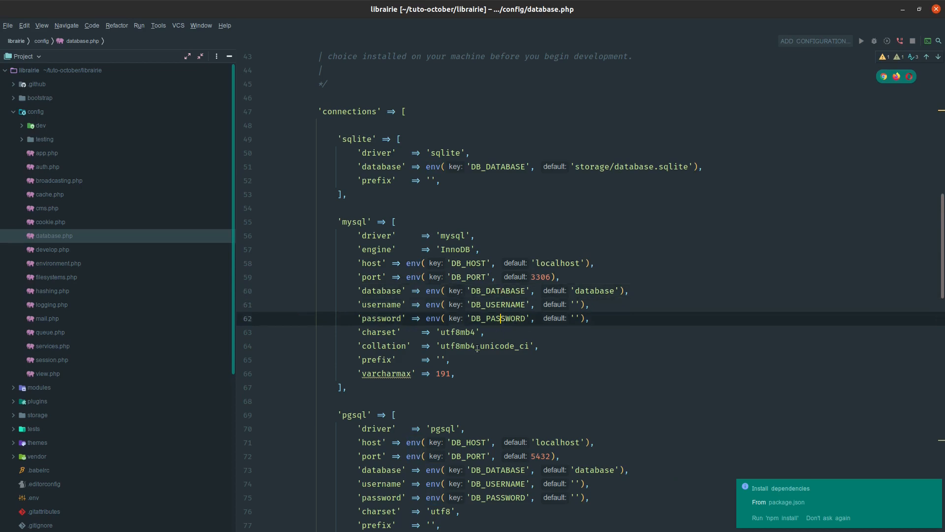
# - Open the project's .env file and set DB_DATABASE to librairie
pyautogui.click(14, 115)
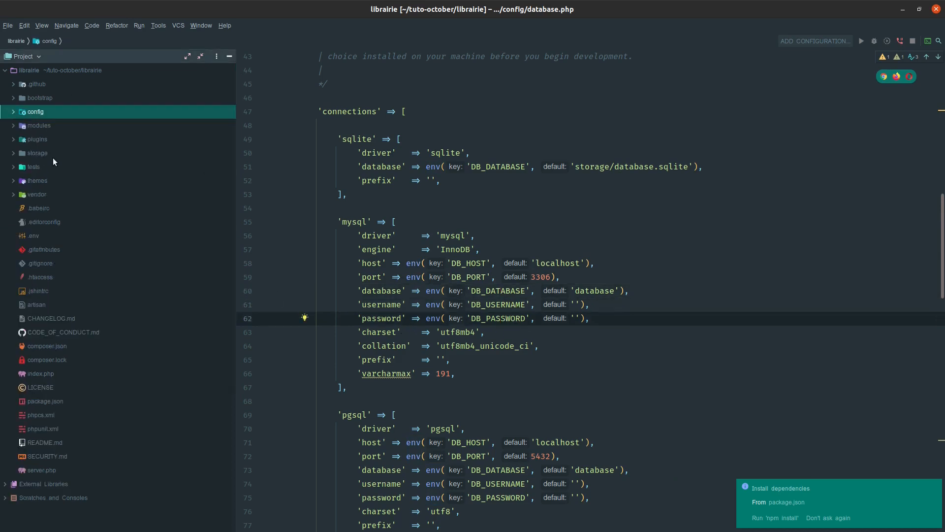
pyautogui.doubleClick(32, 235)
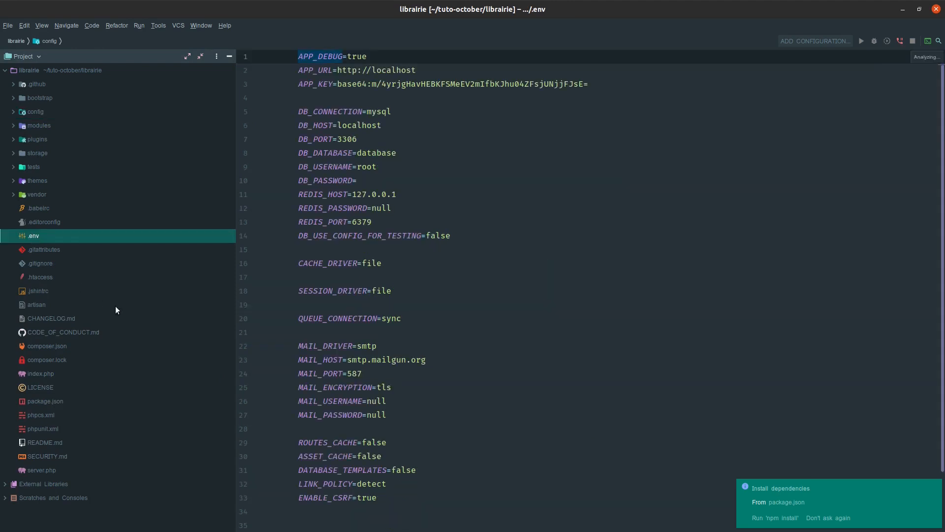
pyautogui.click(393, 268)
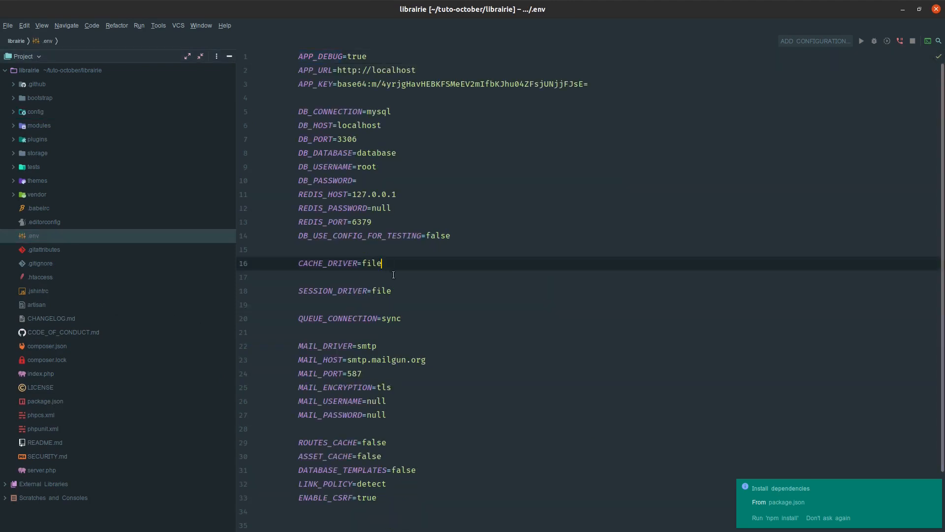
pyautogui.doubleClick(364, 153)
pyautogui.write('librairie')
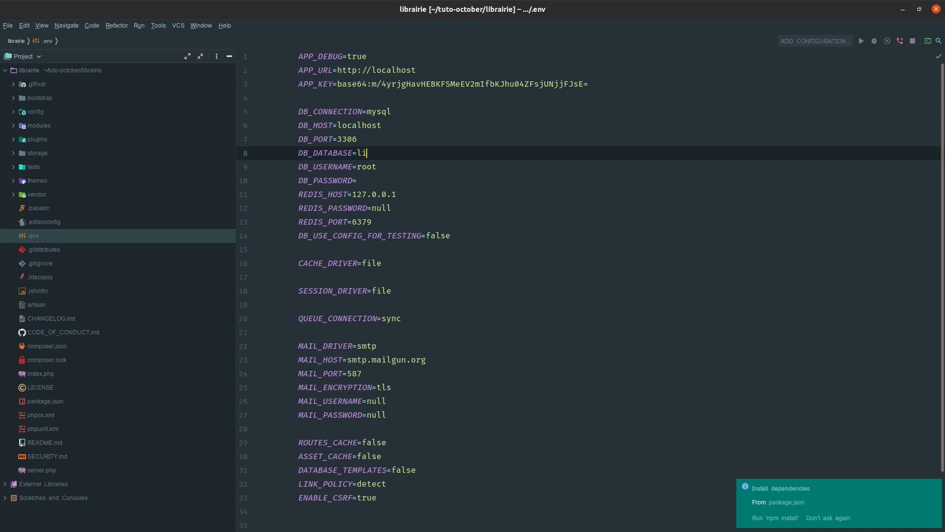
# - Enter the database password as the DB_PASSWORD value in the .env file
pyautogui.click(381, 183)
pyautogui.write('root')
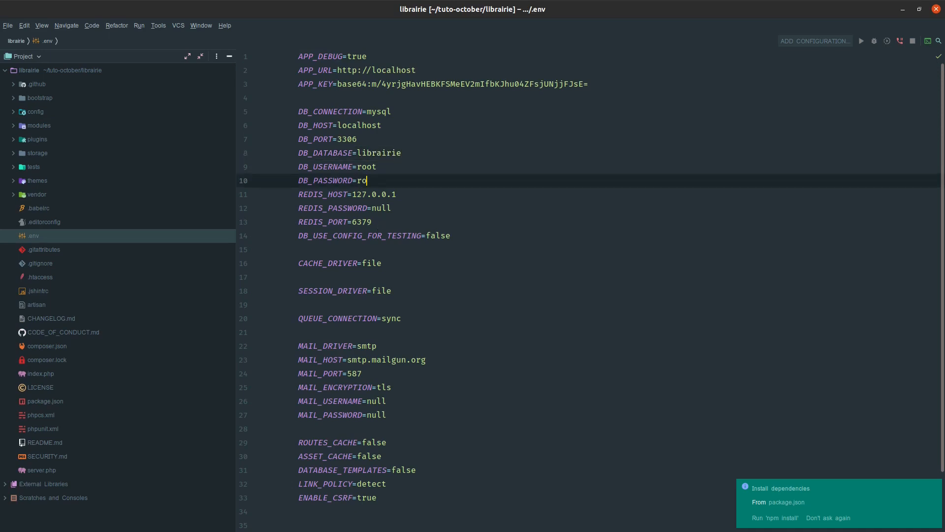
pyautogui.click(382, 199)
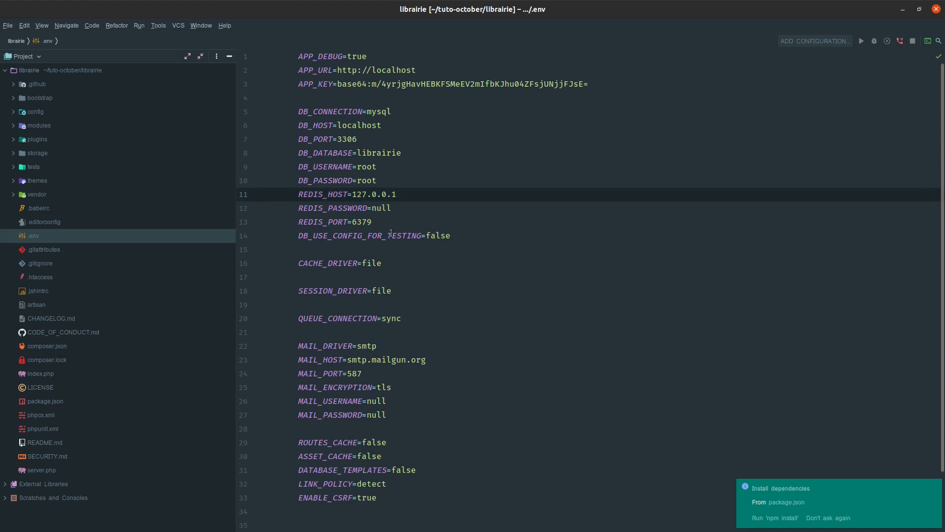
# - Recheck the librairie.test backend in the browser, and run the database migrations from the terminal with php artisan october:up
pyautogui.hotkey('alt', 'Tab')
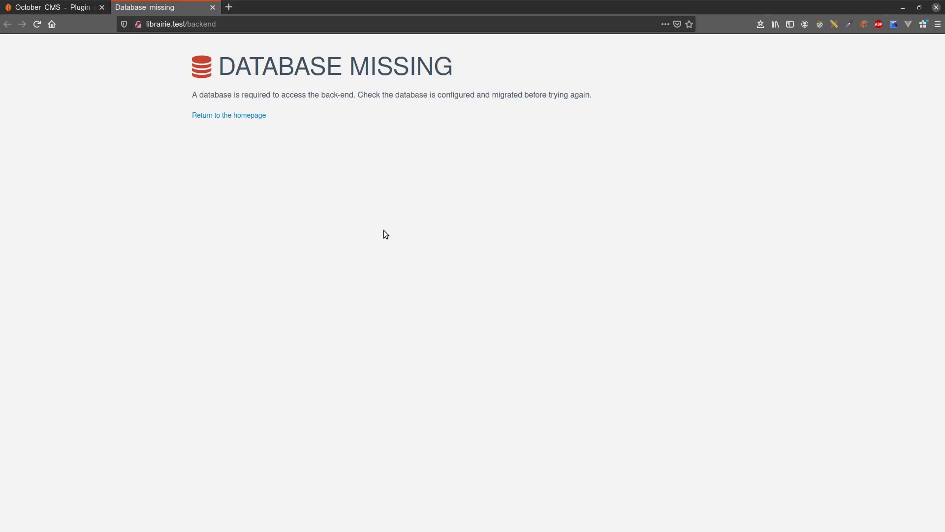
pyautogui.click(253, 116)
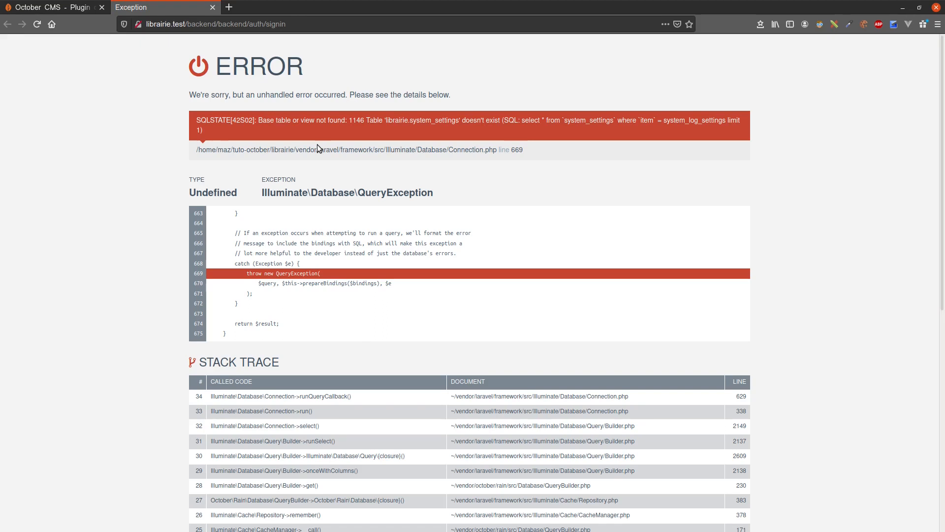
pyautogui.hotkey('alt', 'Tab')
pyautogui.write('php artisan october:up')
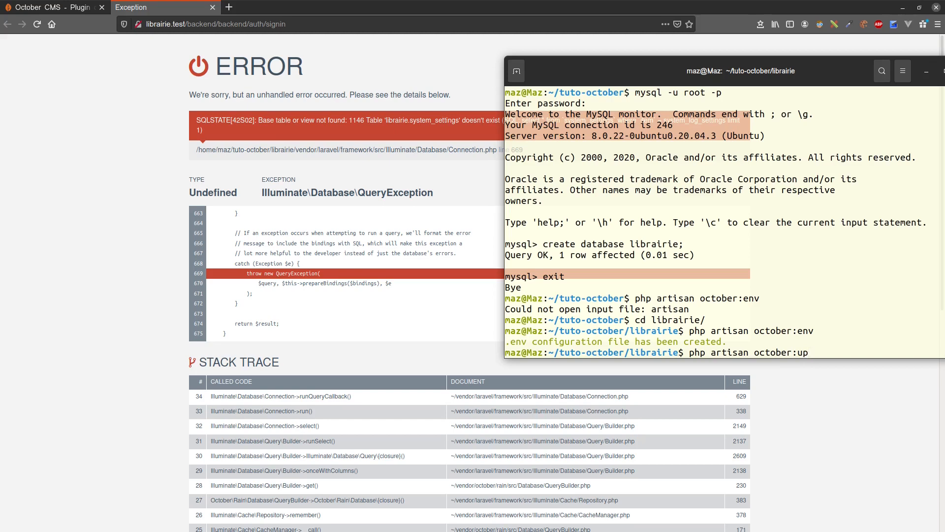
pyautogui.press('Return')
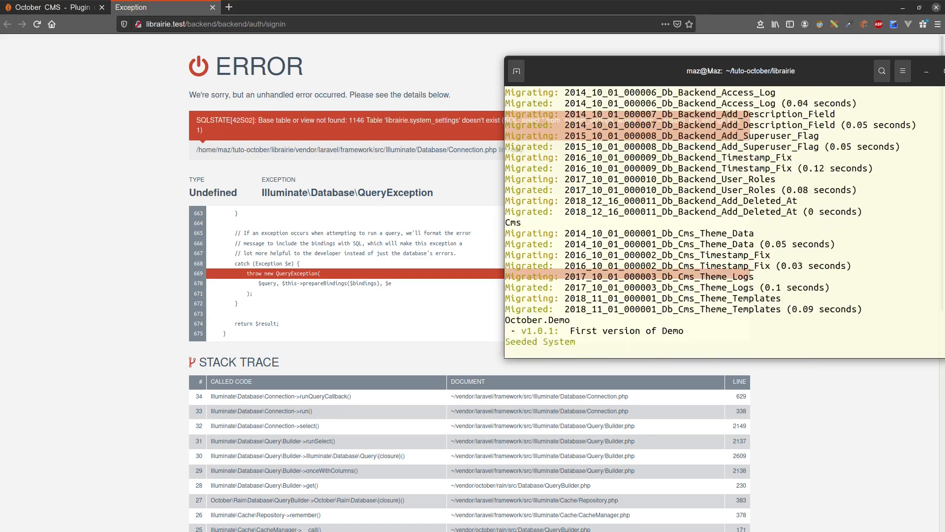
# - Copy the password generated for the admin account from the terminal's migration output, and minimize the terminal
pyautogui.moveTo(583, 74); pyautogui.dragTo(400, 76)
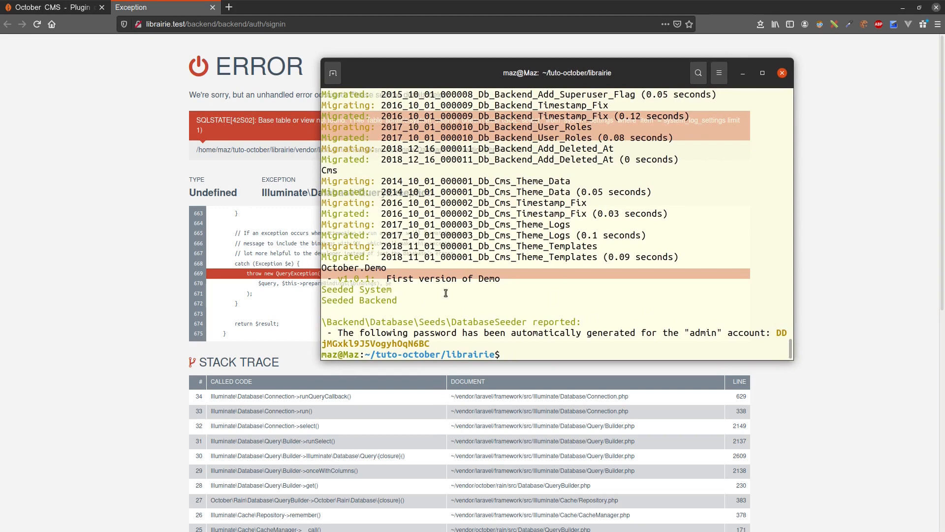
pyautogui.moveTo(323, 296); pyautogui.dragTo(181, 296)
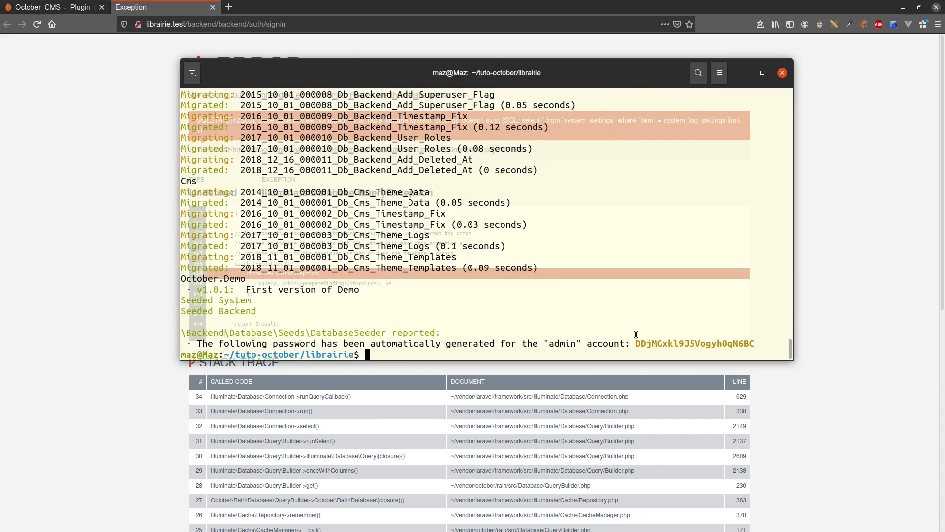
pyautogui.doubleClick(561, 344)
pyautogui.moveTo(636, 343); pyautogui.dragTo(754, 341)
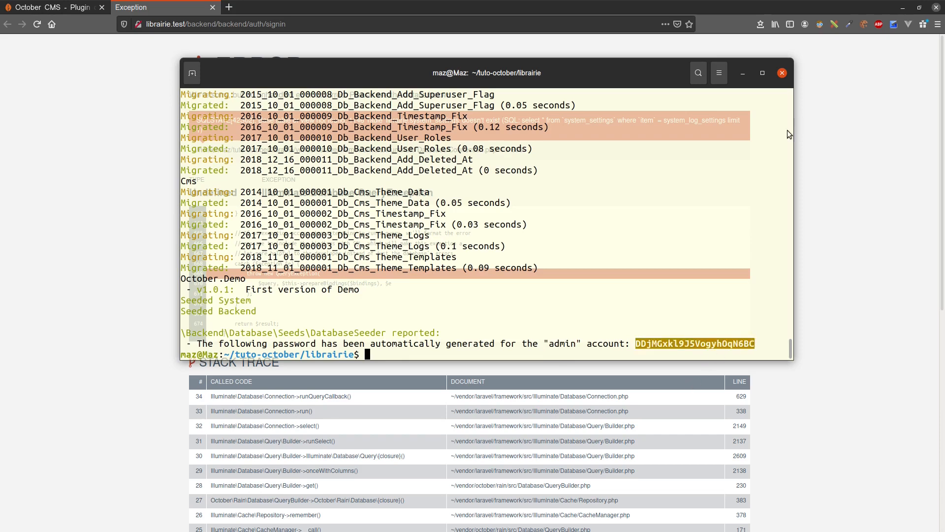
pyautogui.click(747, 74)
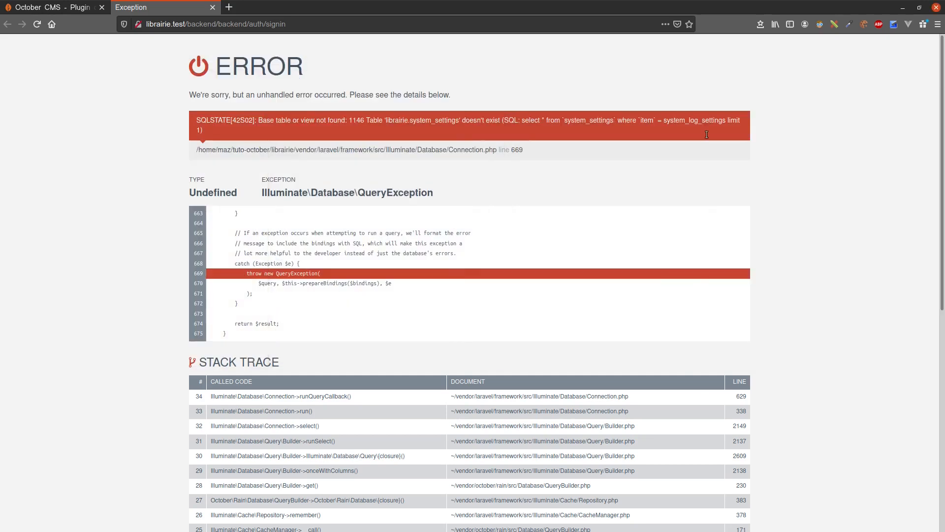
# - Reload the backend sign-in page and fill in the login admin and the generated account password
pyautogui.click(37, 24)
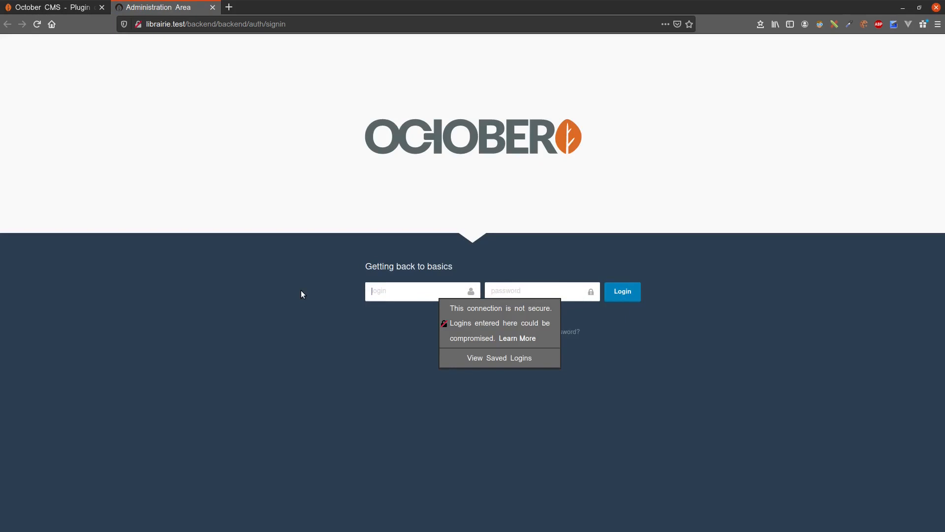
pyautogui.click(392, 296)
pyautogui.write('admin')
pyautogui.press('Tab')
pyautogui.hotkey('ctrl', 'v')
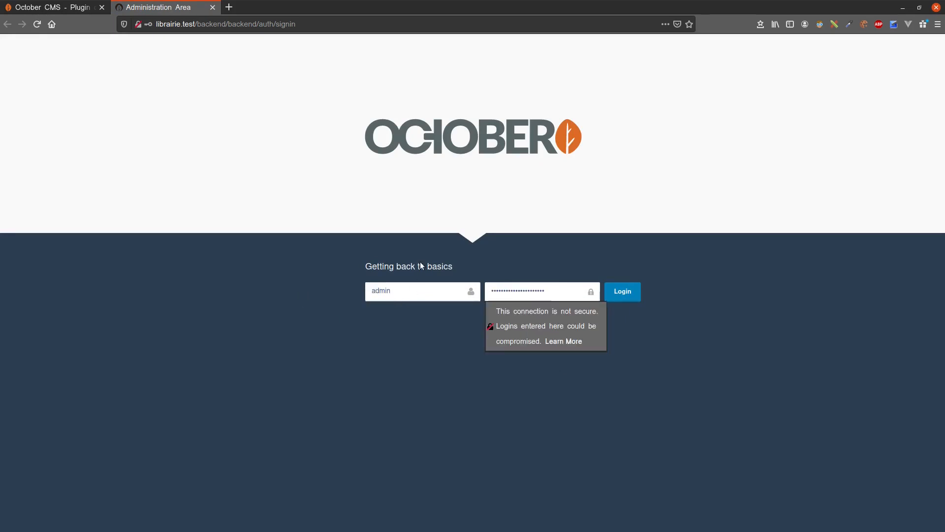
pyautogui.click(416, 250)
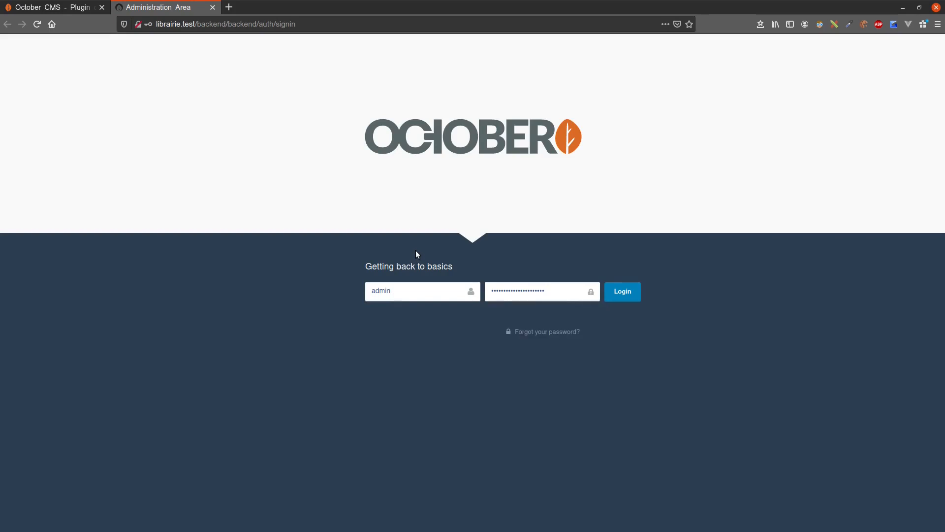
# - Recheck the generated credentials in the terminal, then log in to the backend and save the login in Firefox
pyautogui.hotkey('alt', 'Tab')
pyautogui.click(667, 348)
pyautogui.click(645, 433)
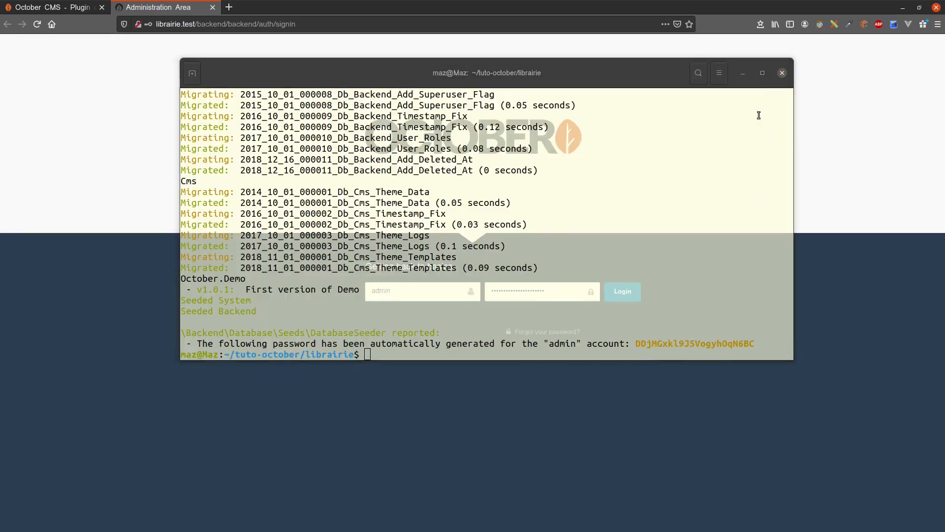
pyautogui.click(748, 74)
pyautogui.click(611, 290)
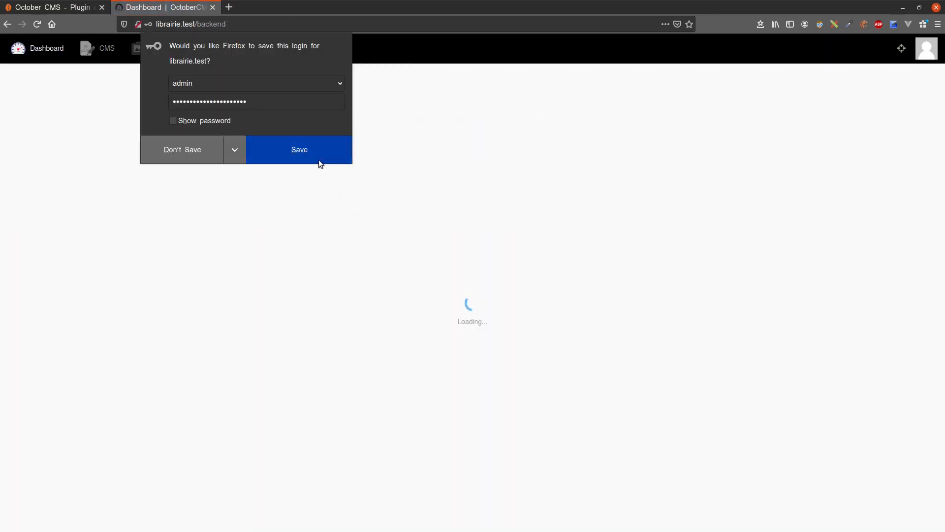
pyautogui.click(291, 155)
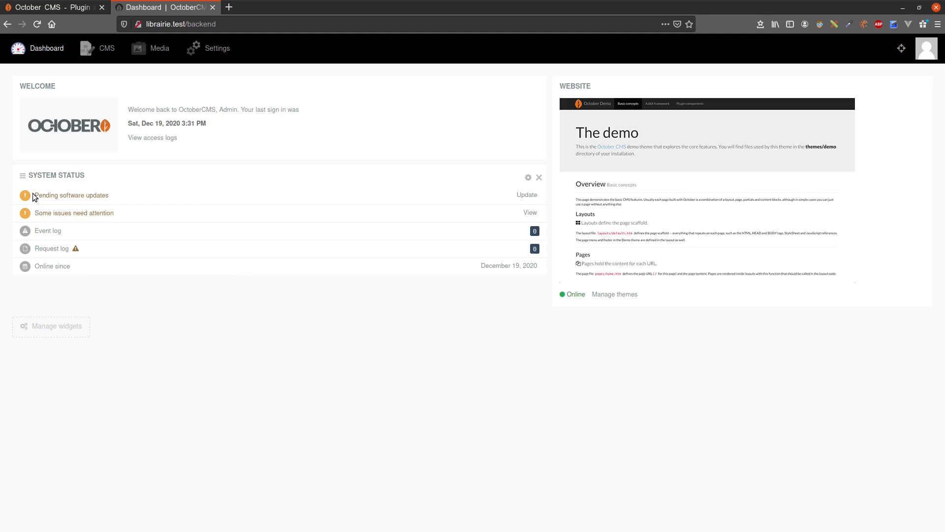
# - Examine the pending updates and issues entries in the dashboard's System Status, including the system configuration tips
pyautogui.moveTo(36, 196); pyautogui.dragTo(110, 197)
pyautogui.click(111, 196)
pyautogui.moveTo(36, 213); pyautogui.dragTo(137, 216)
pyautogui.click(141, 217)
pyautogui.click(533, 215)
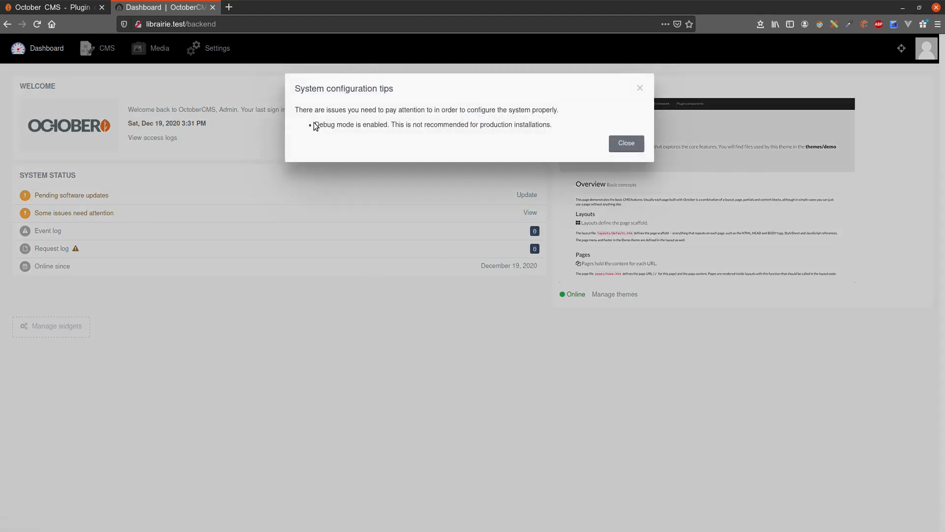
pyautogui.doubleClick(323, 124)
pyautogui.doubleClick(494, 125)
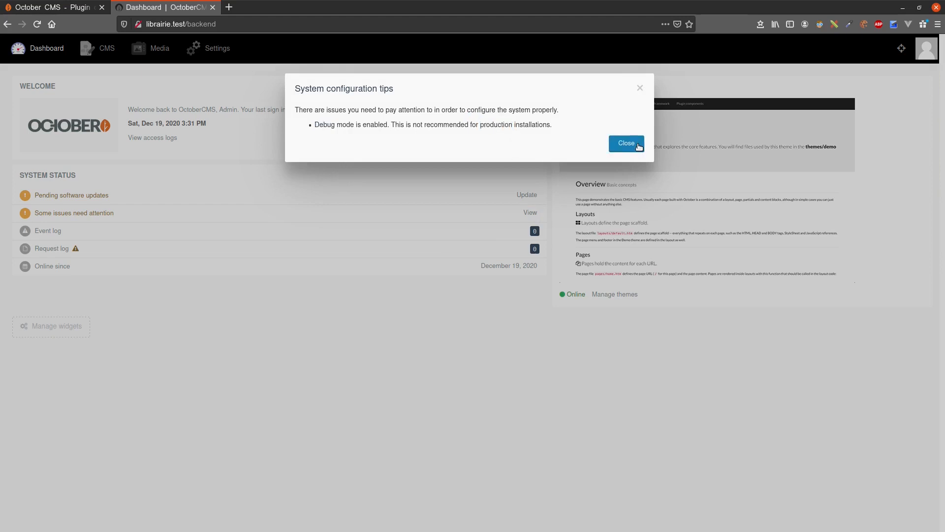
pyautogui.click(639, 91)
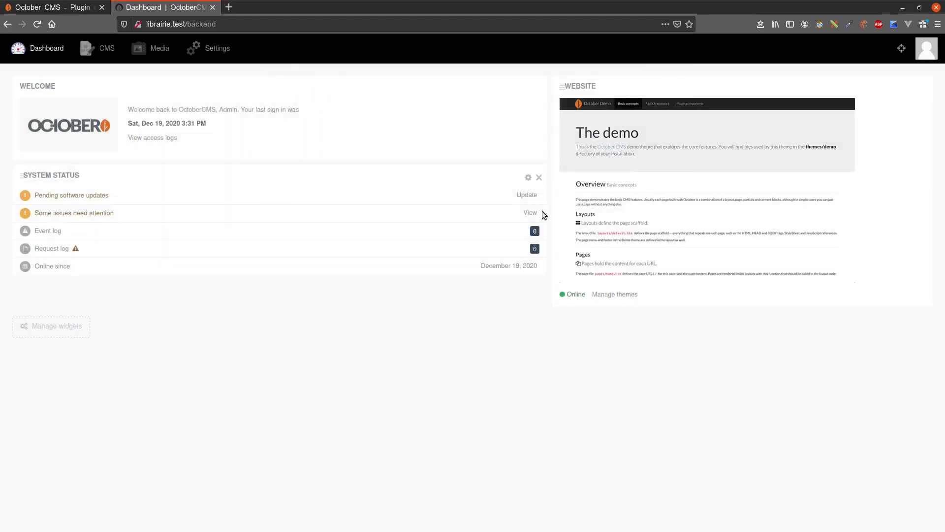
# - Check for software updates and review the list of available system builds without installing them
pyautogui.click(527, 195)
pyautogui.click(207, 121)
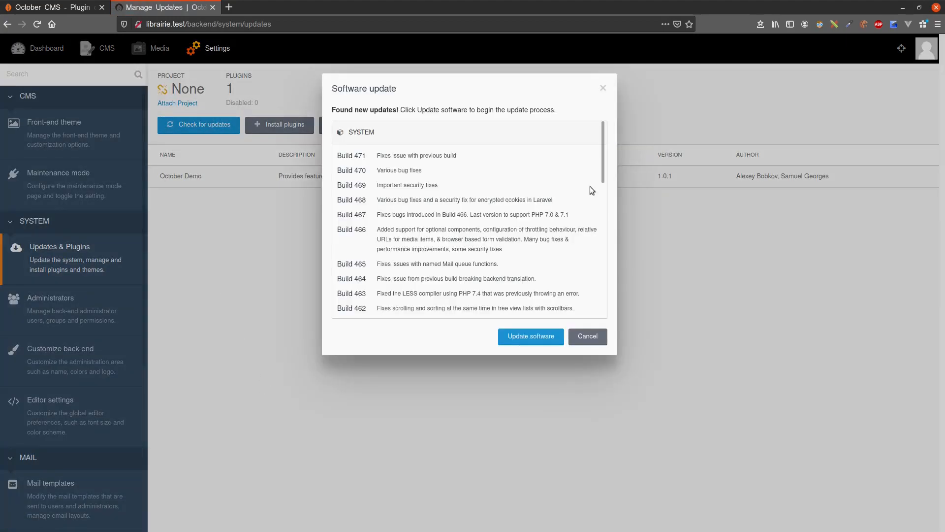
pyautogui.scroll(-6, 400, 199)
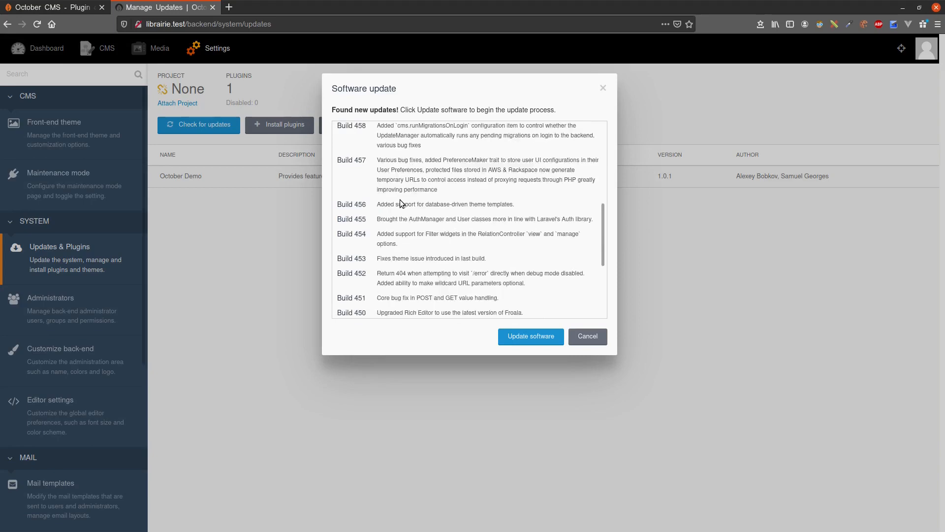
pyautogui.scroll(6, 402, 203)
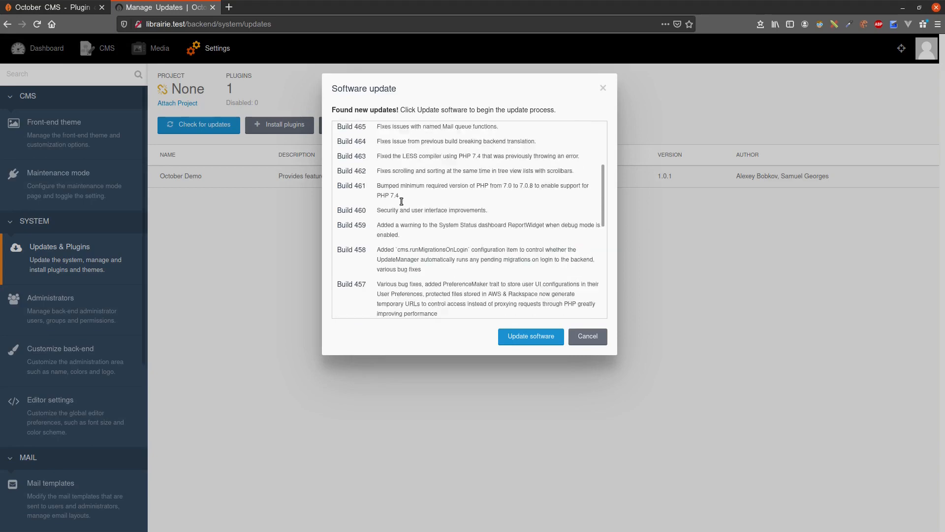
pyautogui.click(603, 90)
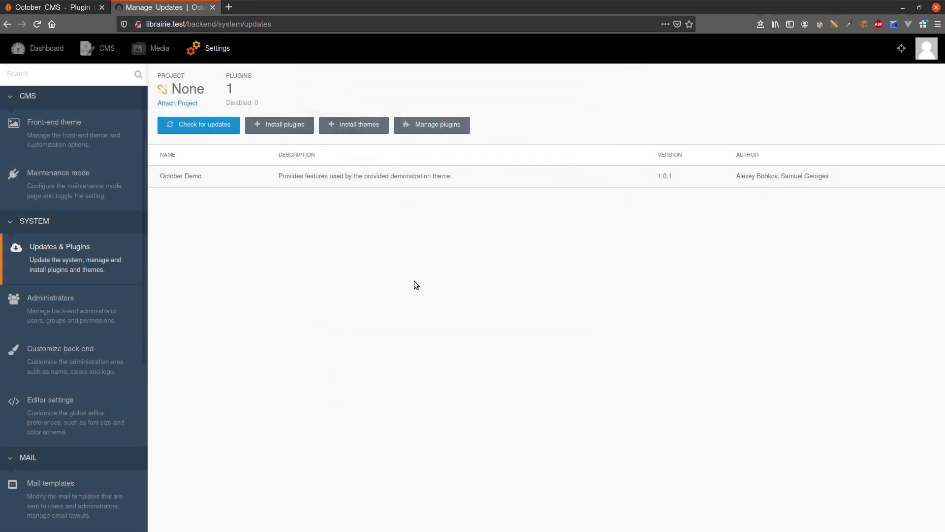
# - Update October CMS from the terminal with php artisan october:update
pyautogui.hotkey('alt', 'Tab')
pyautogui.write('php artisan october:update')
pyautogui.press('Return')
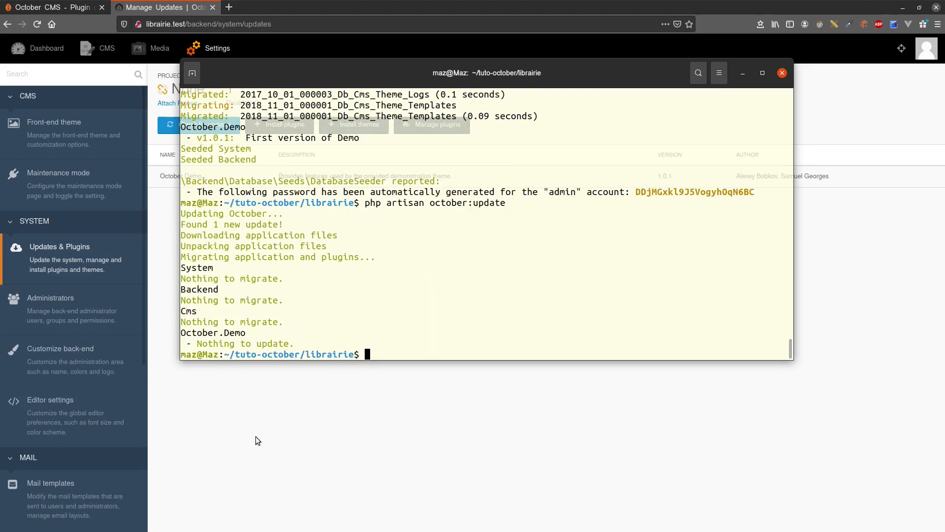
# - Return to the backend dashboard to check the software update status, and close the terminal
pyautogui.click(45, 48)
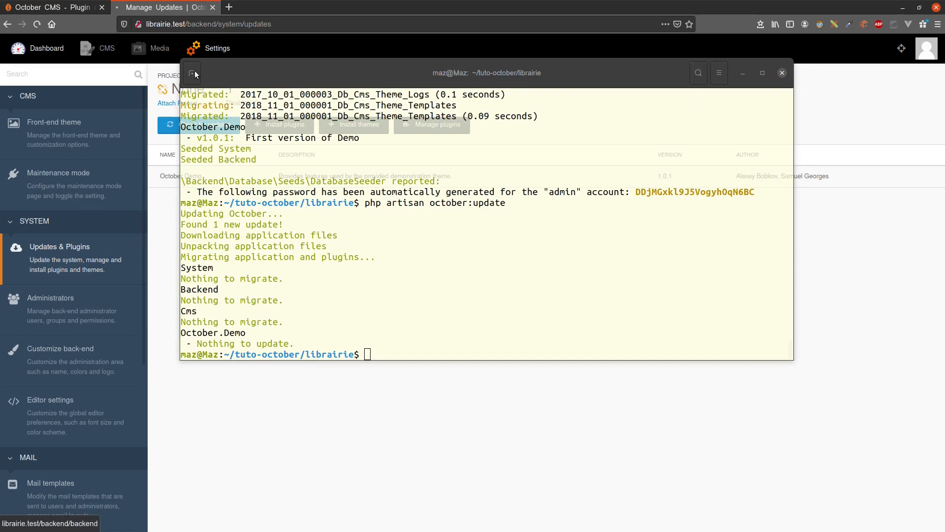
pyautogui.click(742, 73)
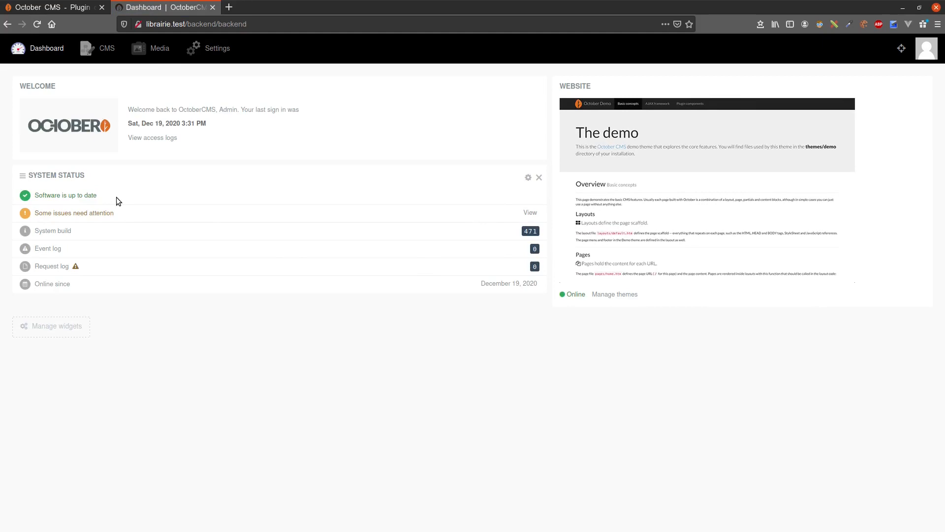
pyautogui.hotkey('alt', 'Tab')
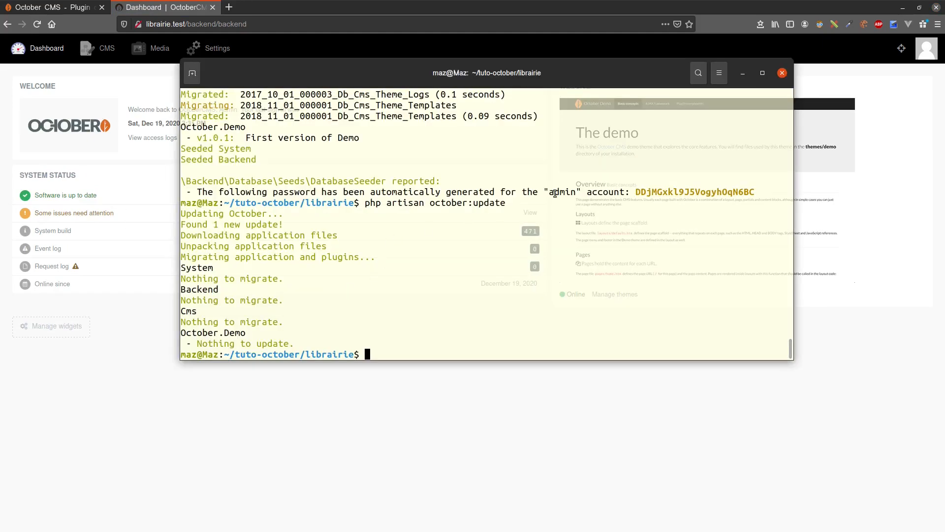
pyautogui.click(782, 73)
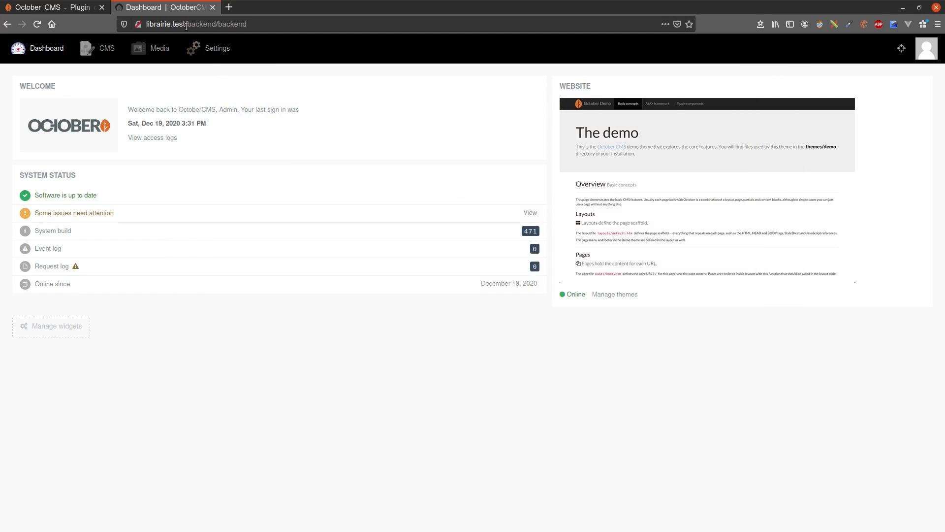
pyautogui.moveTo(186, 24); pyautogui.dragTo(247, 25)
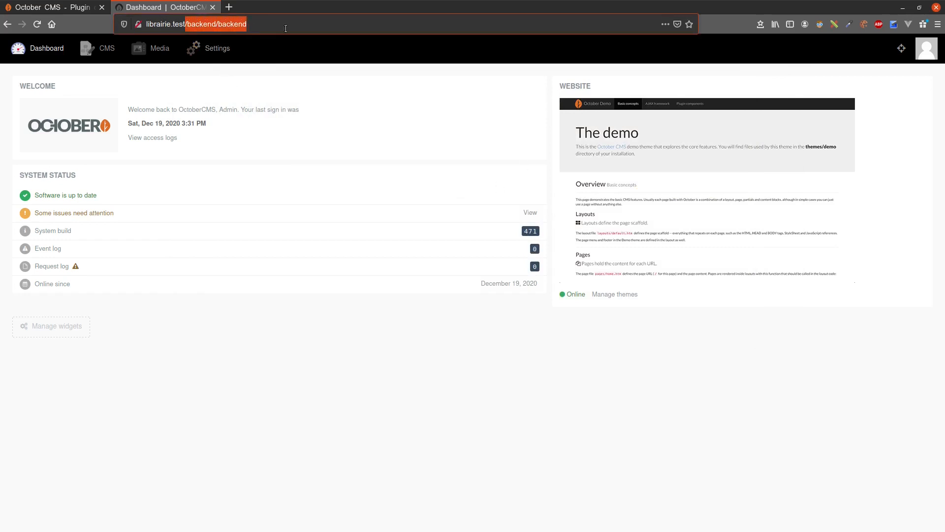
pyautogui.click(183, 24)
pyautogui.click(249, 385)
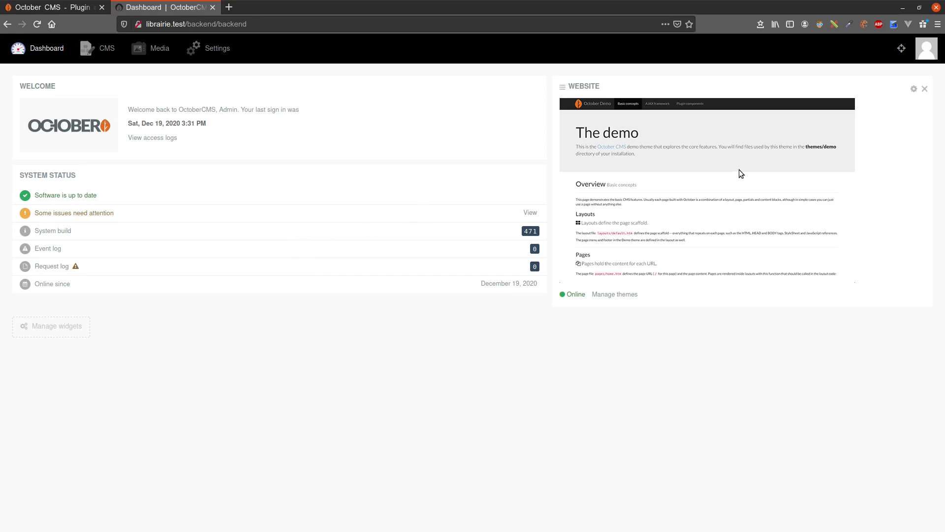
# - Set the back-end preferences to the Français locale and the (UTC +01:00) Europe/Paris timezone, and save them
pyautogui.click(925, 57)
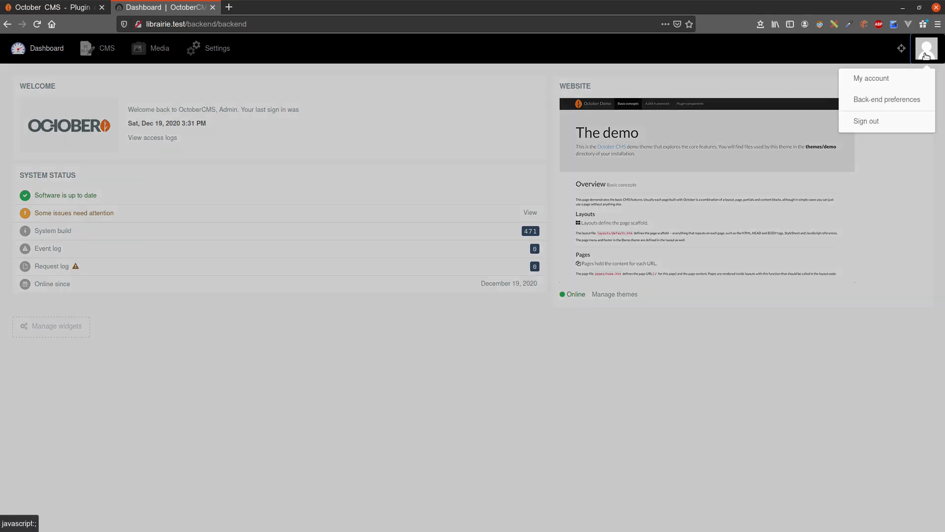
pyautogui.click(886, 101)
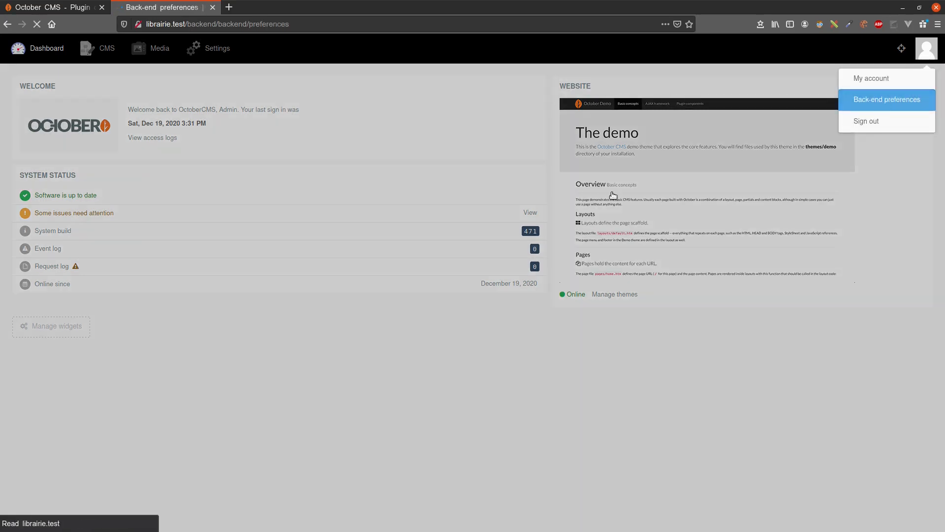
pyautogui.click(267, 132)
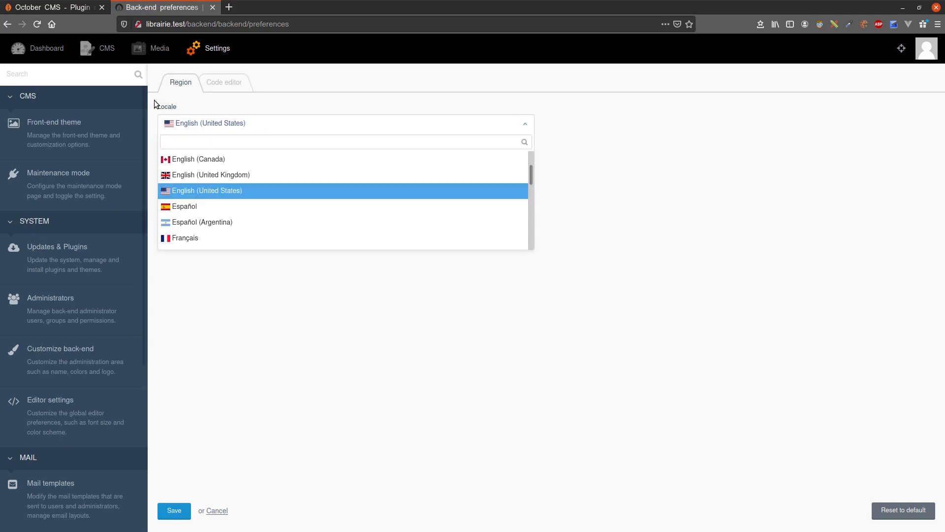
pyautogui.click(215, 238)
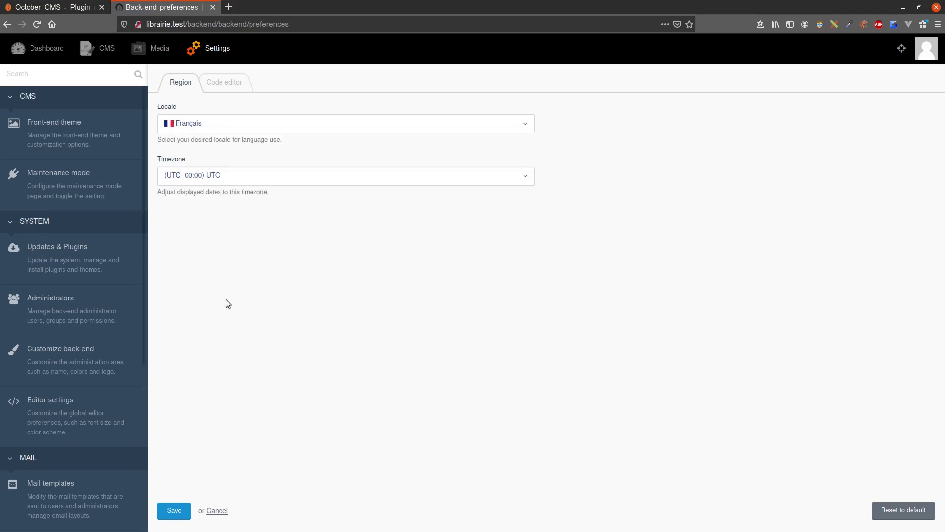
pyautogui.click(266, 185)
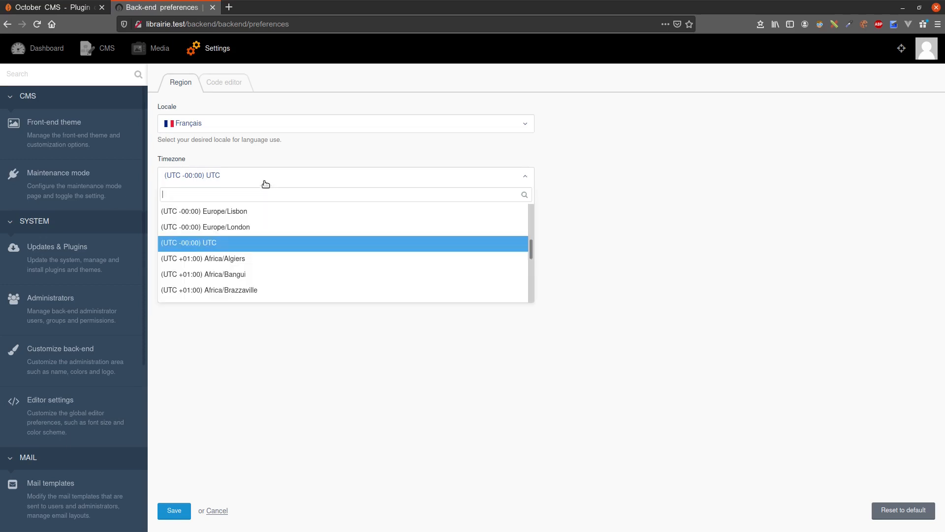
pyautogui.write('paris')
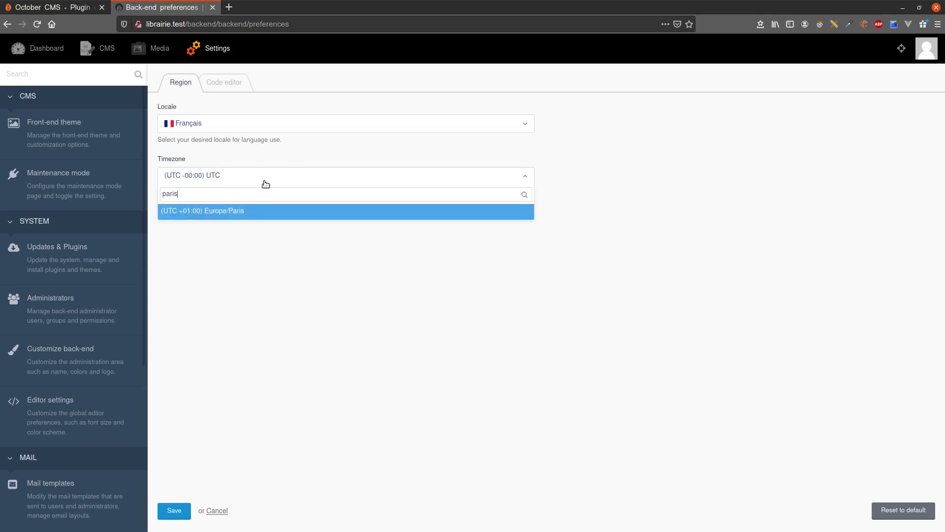
pyautogui.click(248, 212)
pyautogui.click(182, 511)
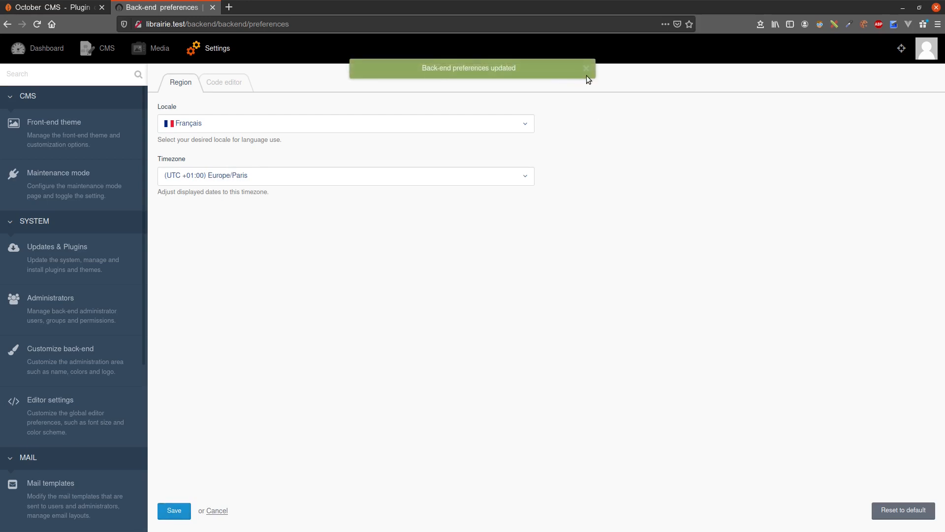
# - Return to the dashboard and view the options for adding a widget, closing them without adding one
pyautogui.click(45, 48)
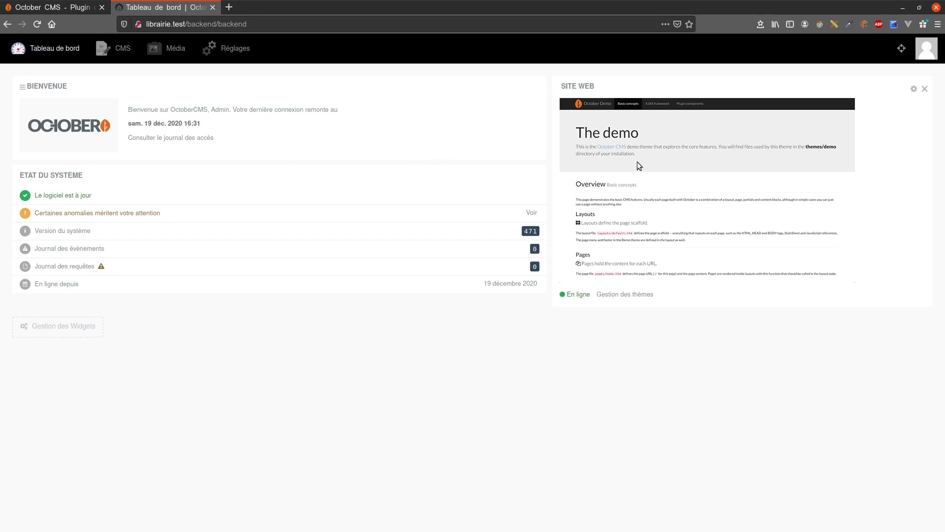
pyautogui.click(96, 333)
pyautogui.click(91, 263)
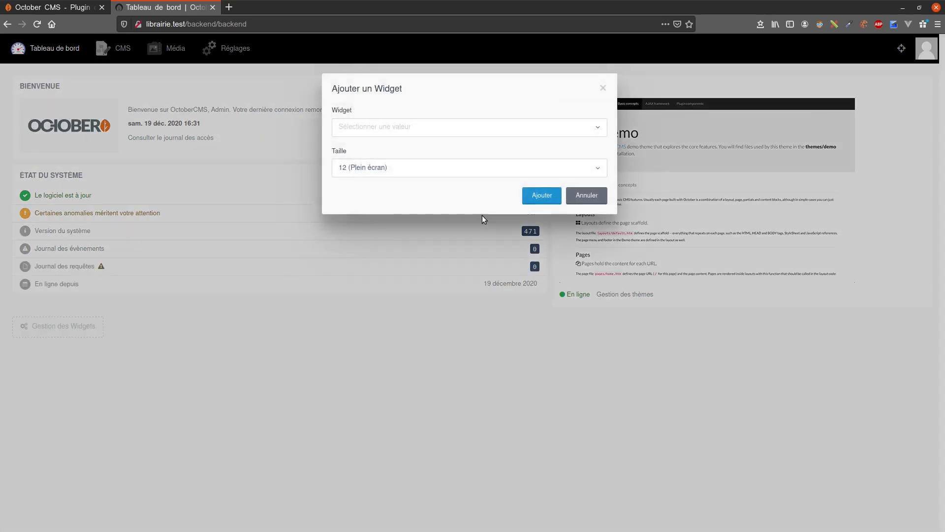
pyautogui.click(587, 195)
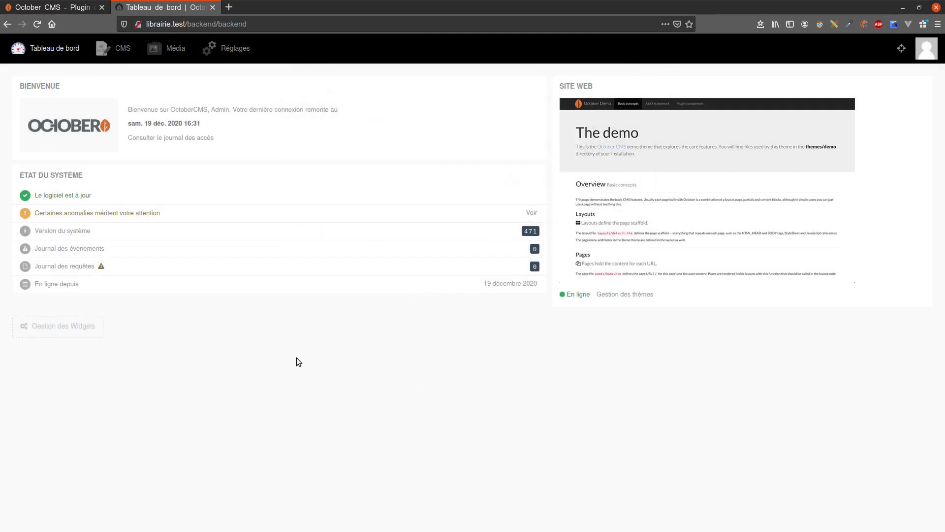
# - Open the Page not found (404) page in the CMS section to view its configuration and markup
pyautogui.click(119, 48)
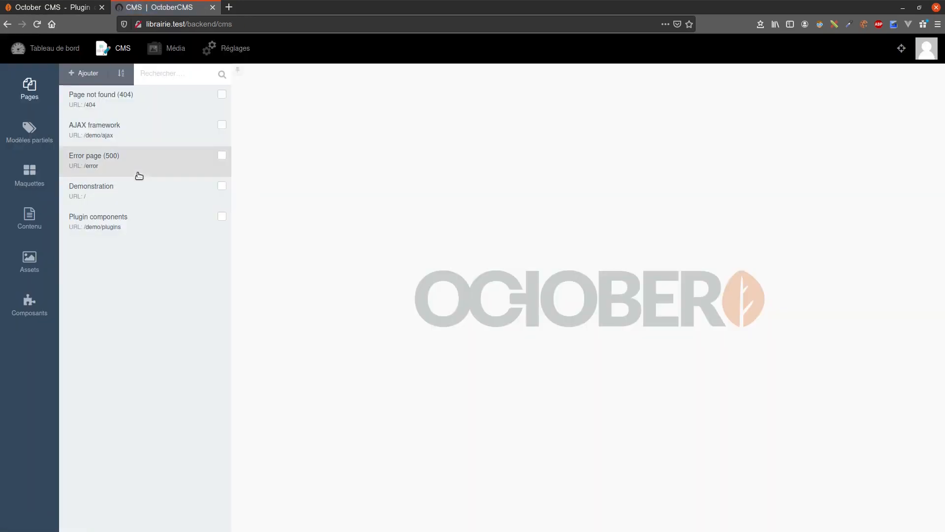
pyautogui.click(117, 114)
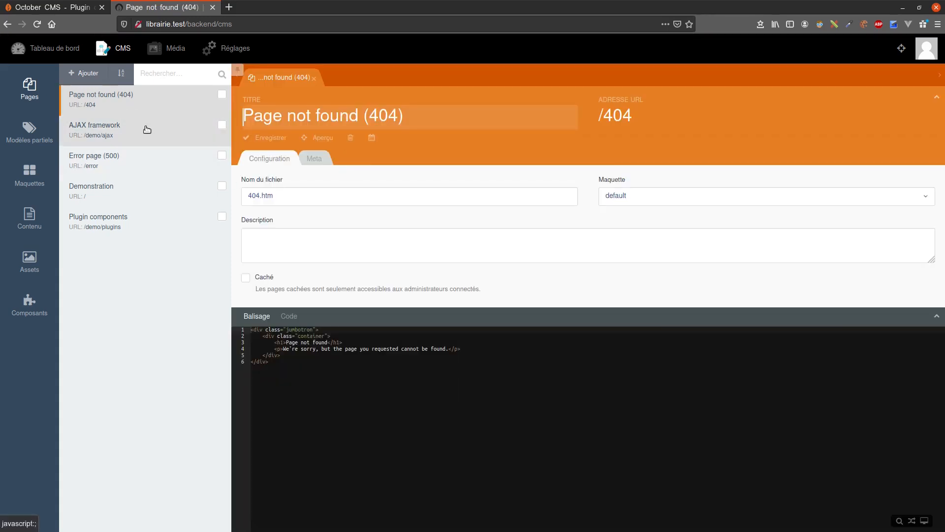
# - Highlight the markup code of the Page not found (404) page to examine it, and clear the selection
pyautogui.click(336, 399)
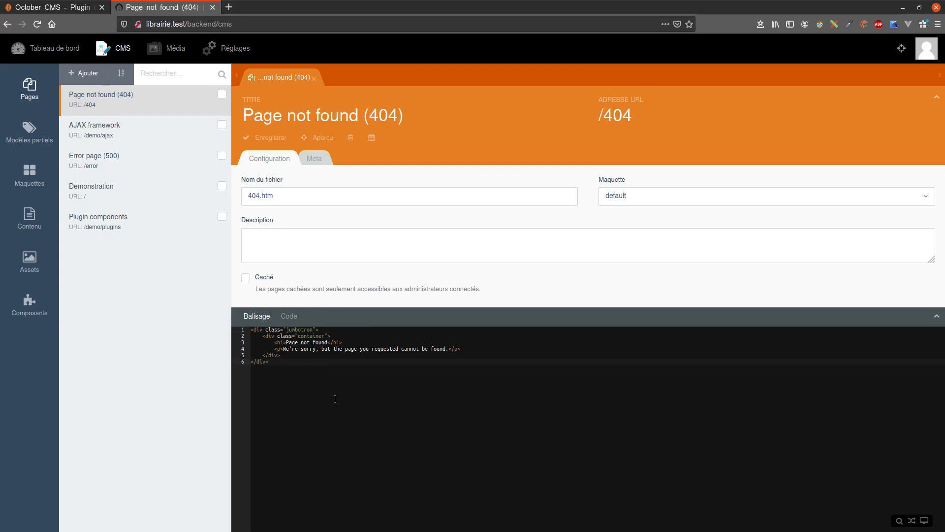
pyautogui.moveTo(335, 399); pyautogui.dragTo(230, 321)
pyautogui.click(305, 403)
# - Open the media library and filter it by Images, Vidéo, Audio and Documents in turn
pyautogui.click(165, 50)
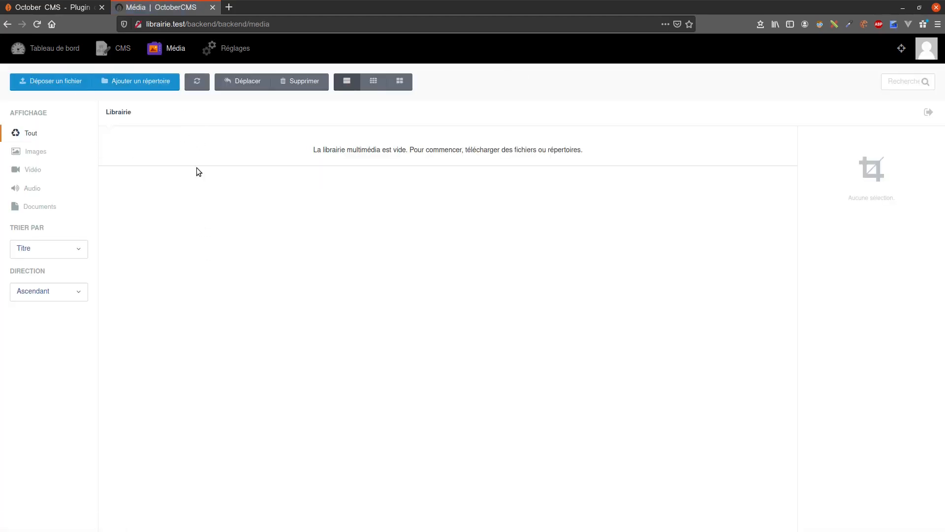
pyautogui.click(33, 152)
pyautogui.click(54, 170)
pyautogui.click(57, 188)
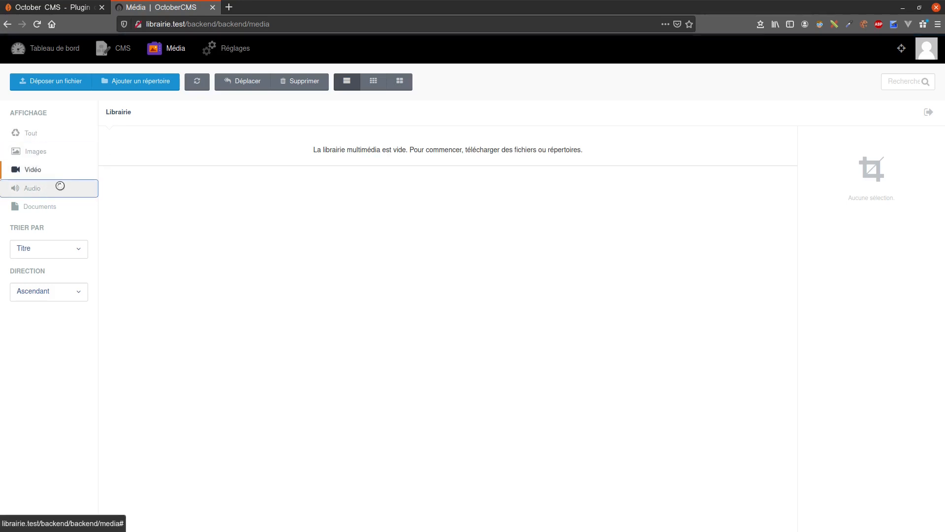
pyautogui.click(68, 206)
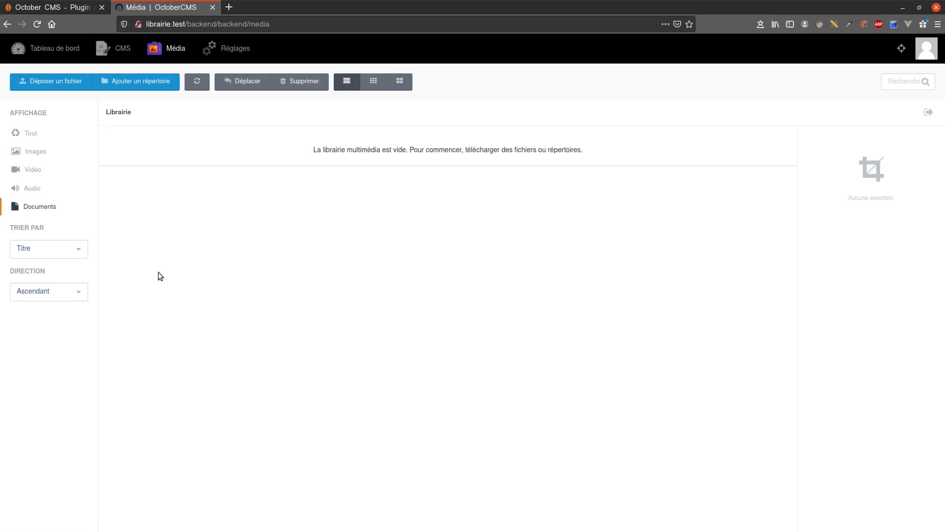
# - Open the backend settings and view the Thème frontal and Maintenance pages
pyautogui.click(220, 48)
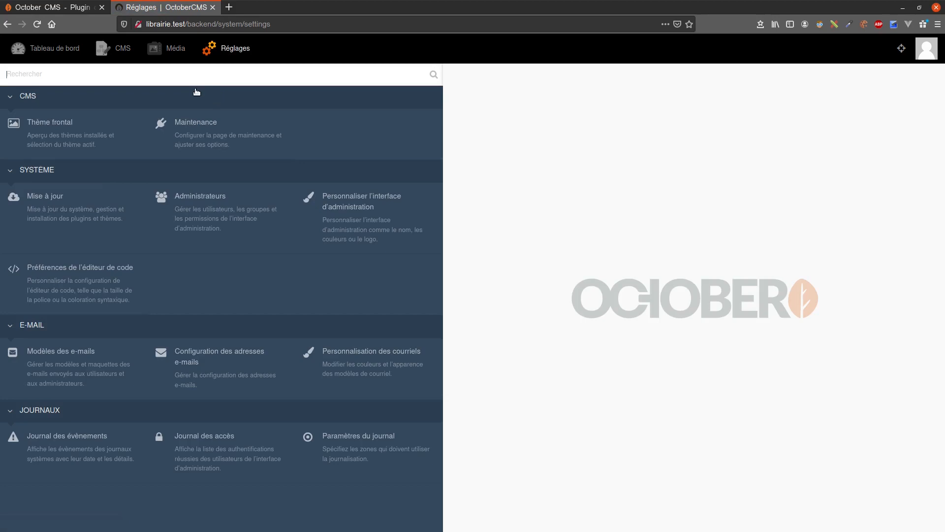
pyautogui.click(79, 136)
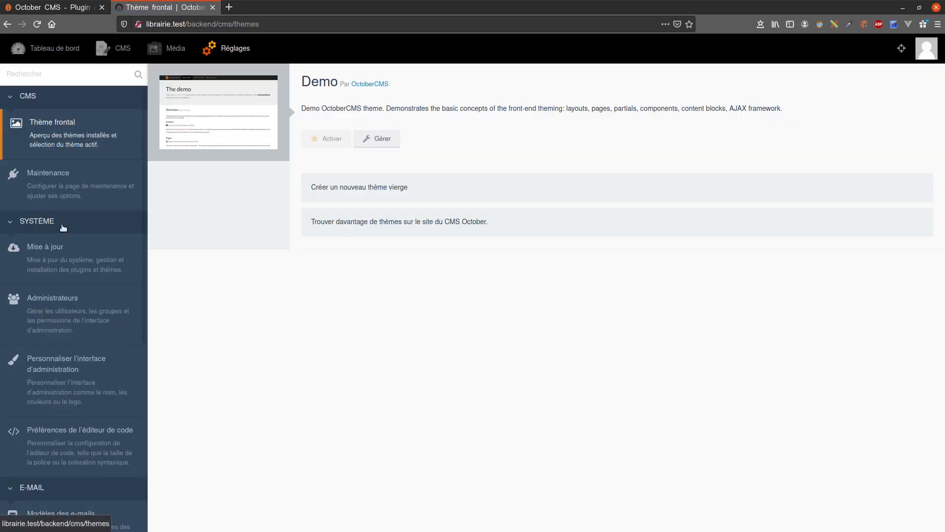
pyautogui.click(122, 189)
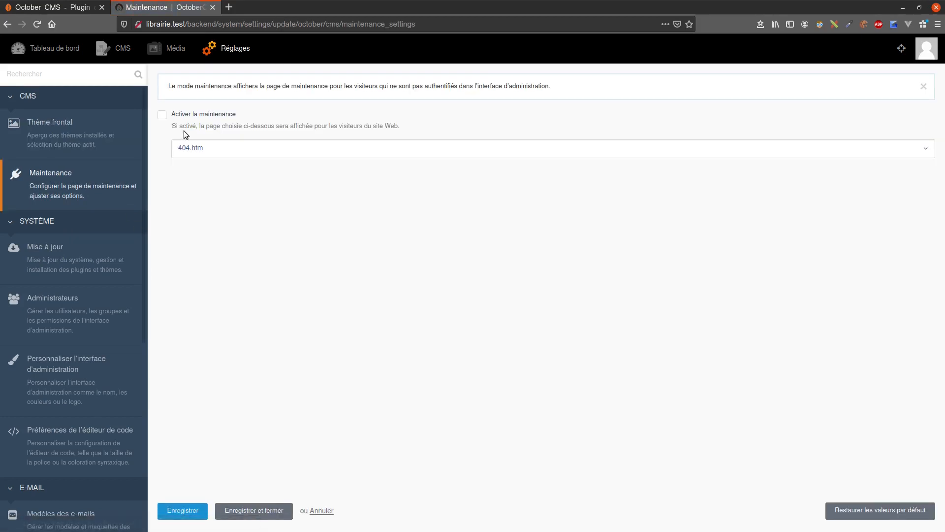
# - Look through the system, e-mail and log categories of the settings, and return to the dashboard
pyautogui.scroll(-5, 87, 237)
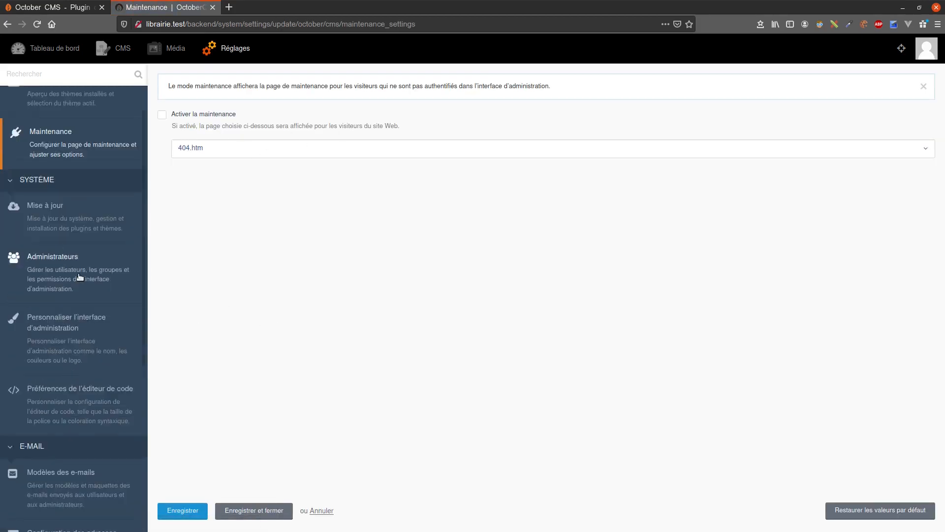
pyautogui.scroll(-2, 87, 237)
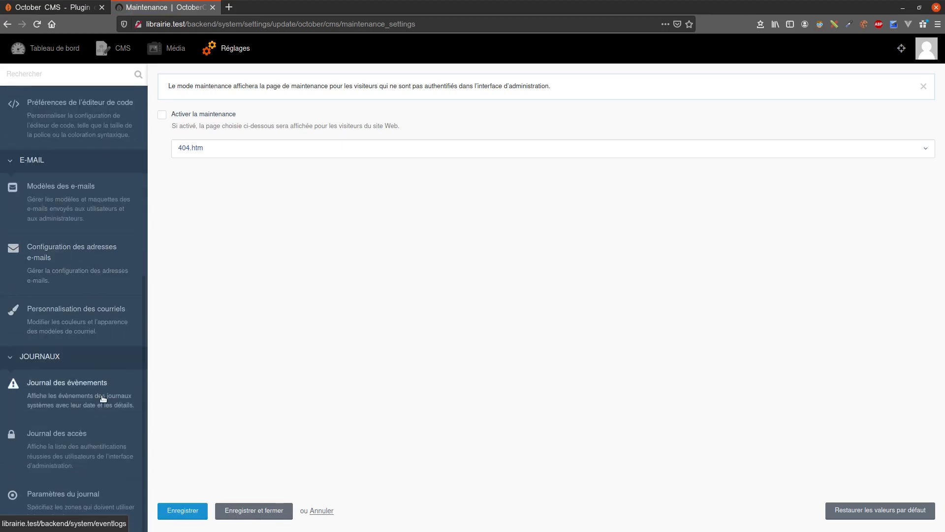
pyautogui.scroll(3, 108, 338)
pyautogui.scroll(8, 109, 338)
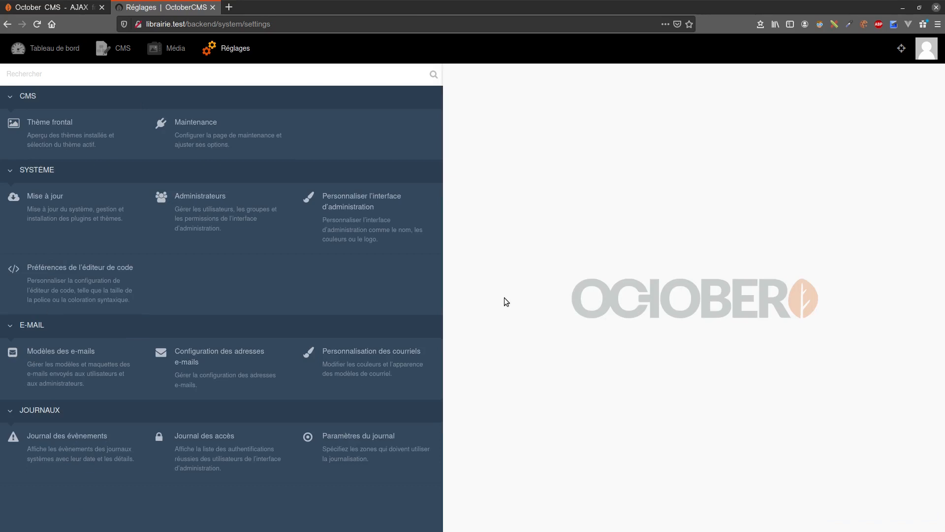
pyautogui.click(55, 54)
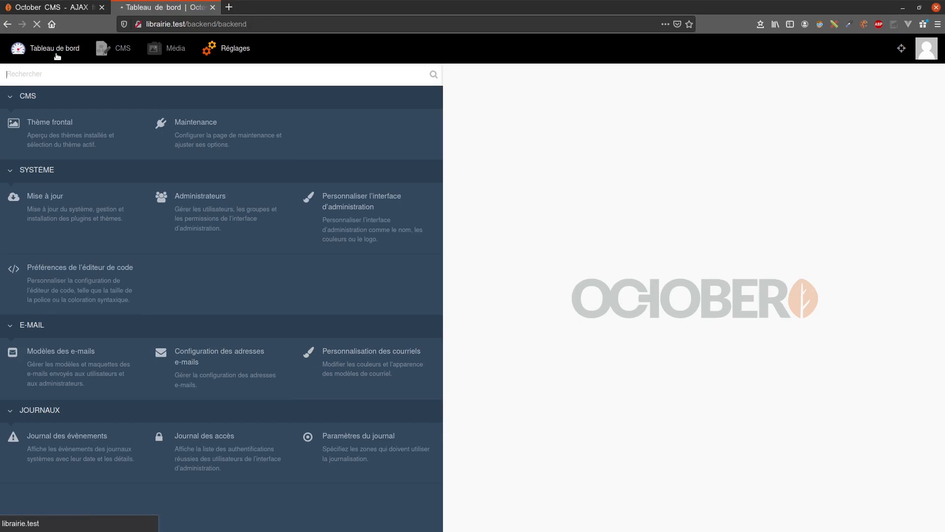